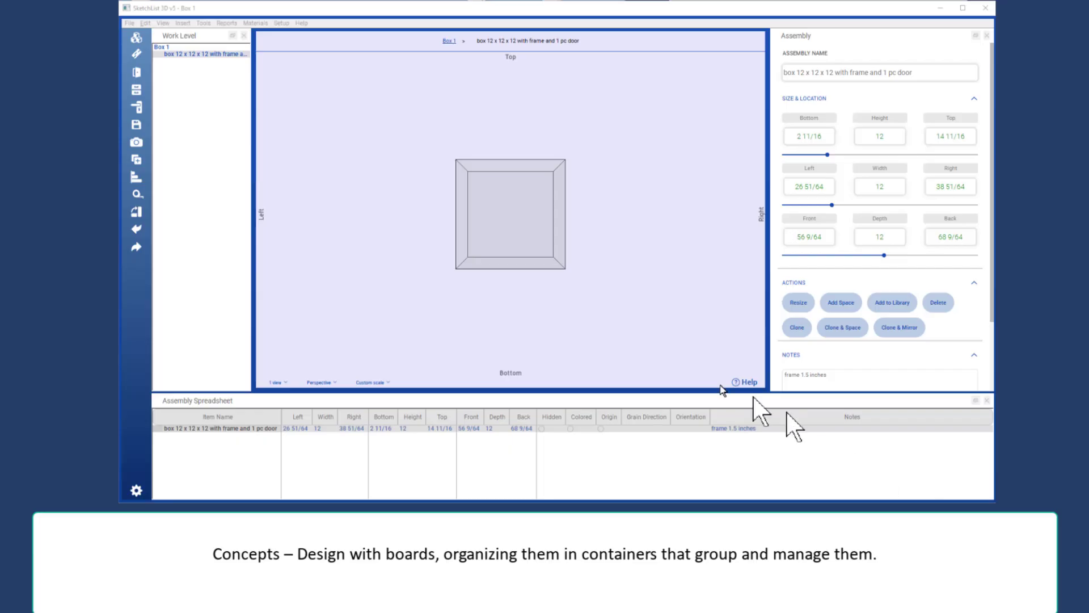
# Orbit the 12 x 12 x 12 box assembly from the flat top view into a 3-D perspective
pyautogui.moveTo(530, 261); pyautogui.dragTo(558, 263)
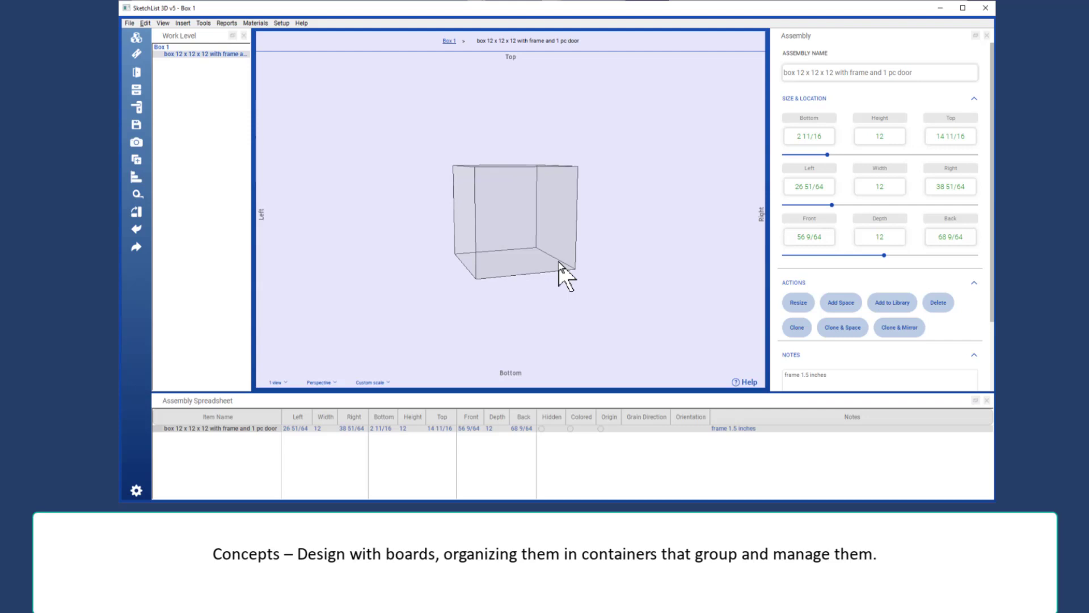
pyautogui.moveTo(558, 262); pyautogui.dragTo(513, 222)
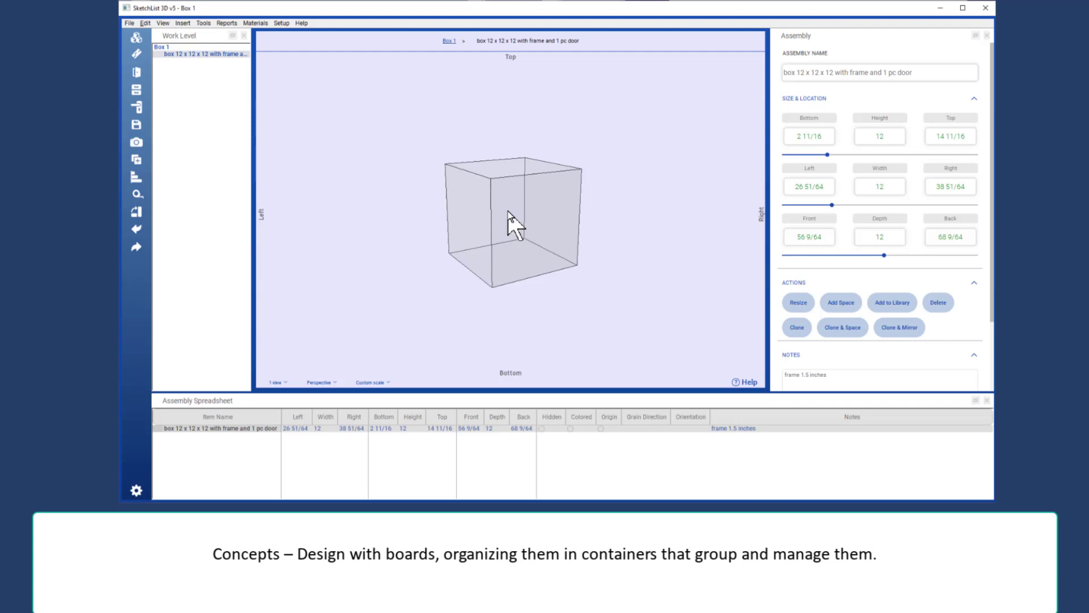
# Go up to the Box 1 project level, pick the box assembly and zoom in
pyautogui.click(172, 47)
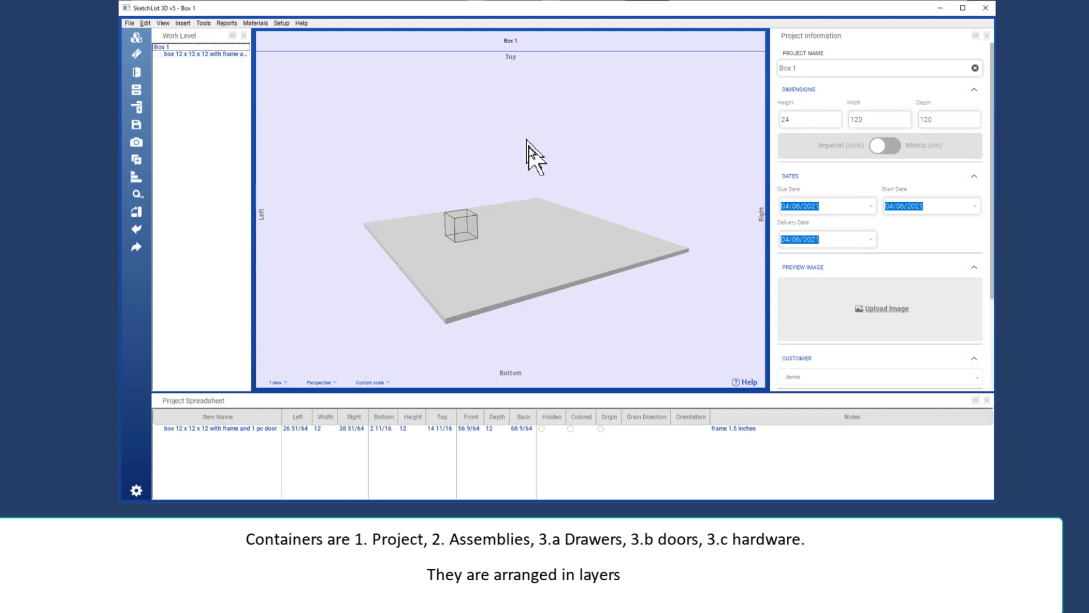
pyautogui.click(467, 225)
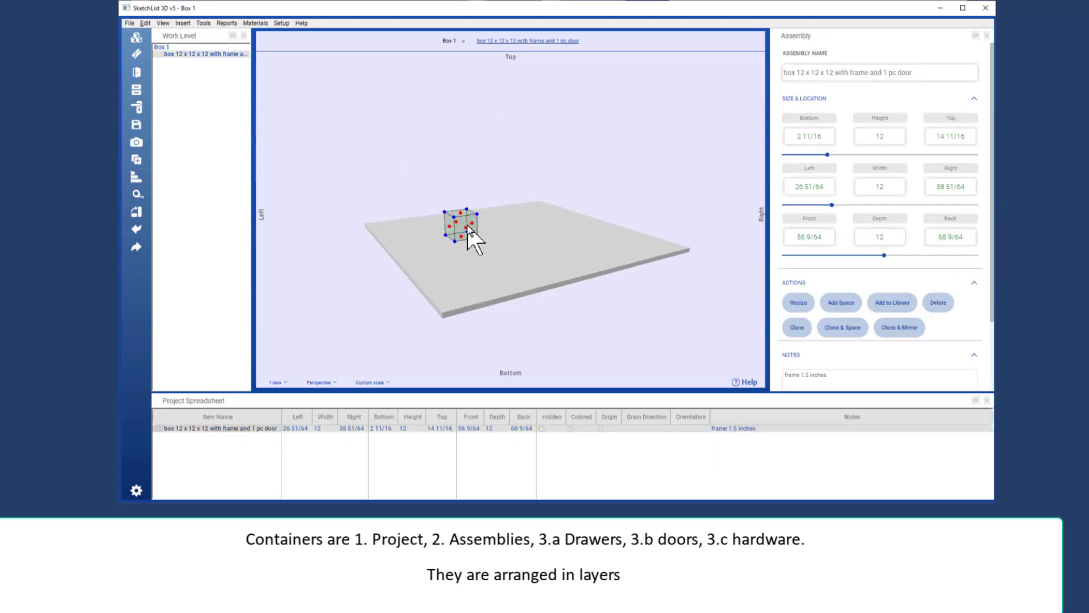
pyautogui.scroll(5, 468, 227)
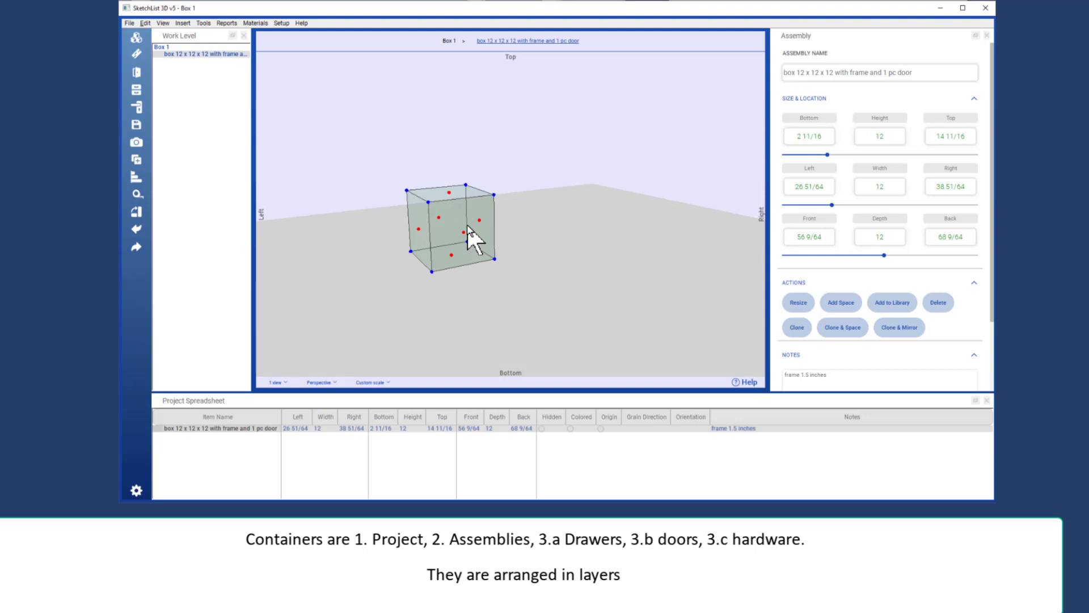
# Insert a door and two drawers, placing Drawer1 5 7/32 from the left
pyautogui.click(137, 73)
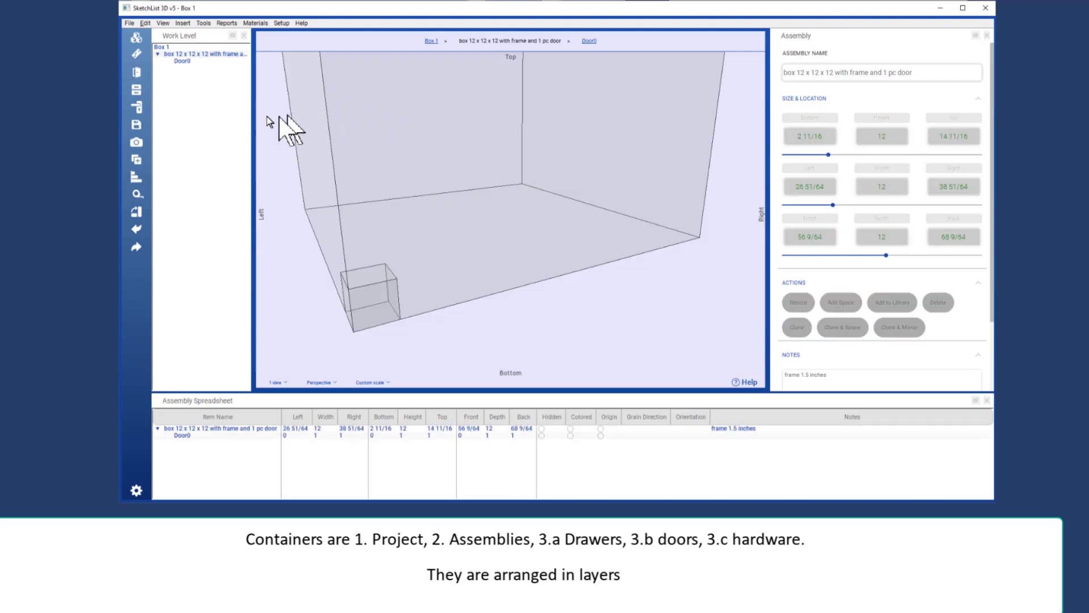
pyautogui.doubleClick(135, 88)
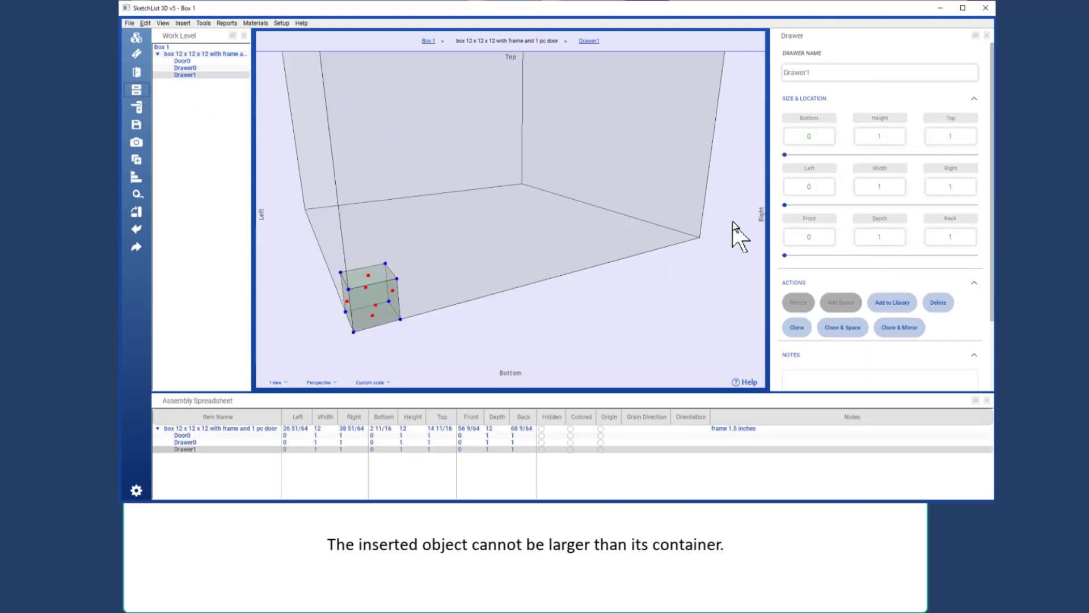
pyautogui.moveTo(784, 205); pyautogui.dragTo(874, 204)
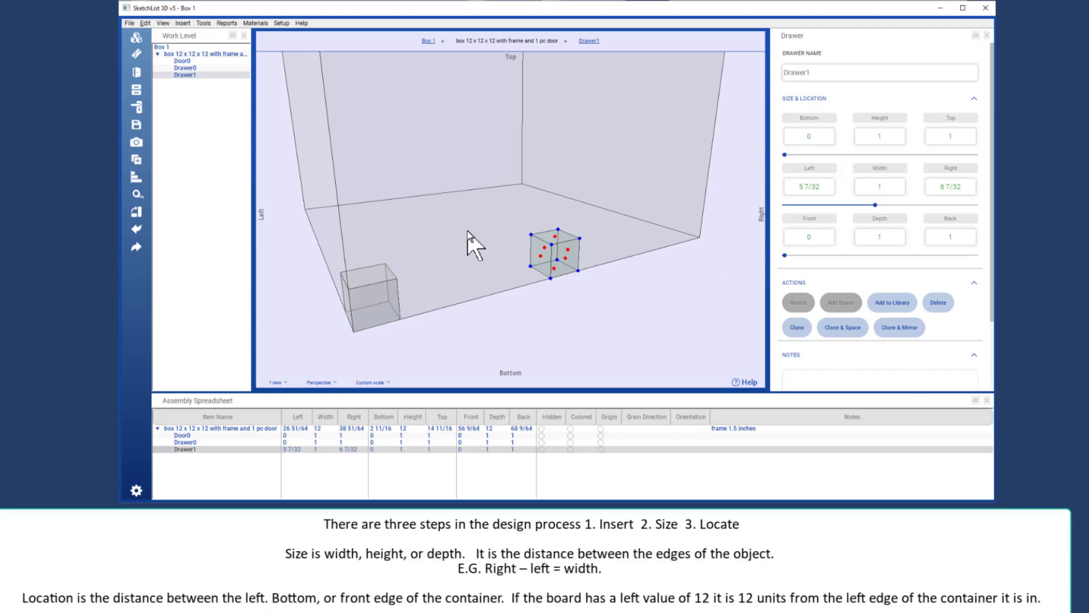
pyautogui.click(417, 290)
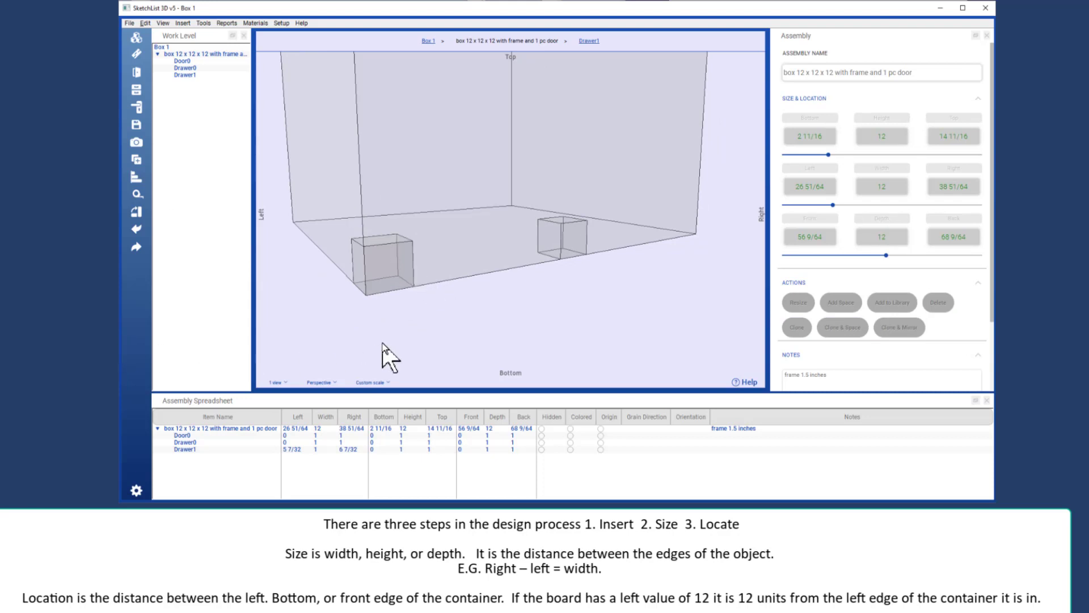
pyautogui.scroll(-2, 408, 275)
pyautogui.scroll(-2, 409, 278)
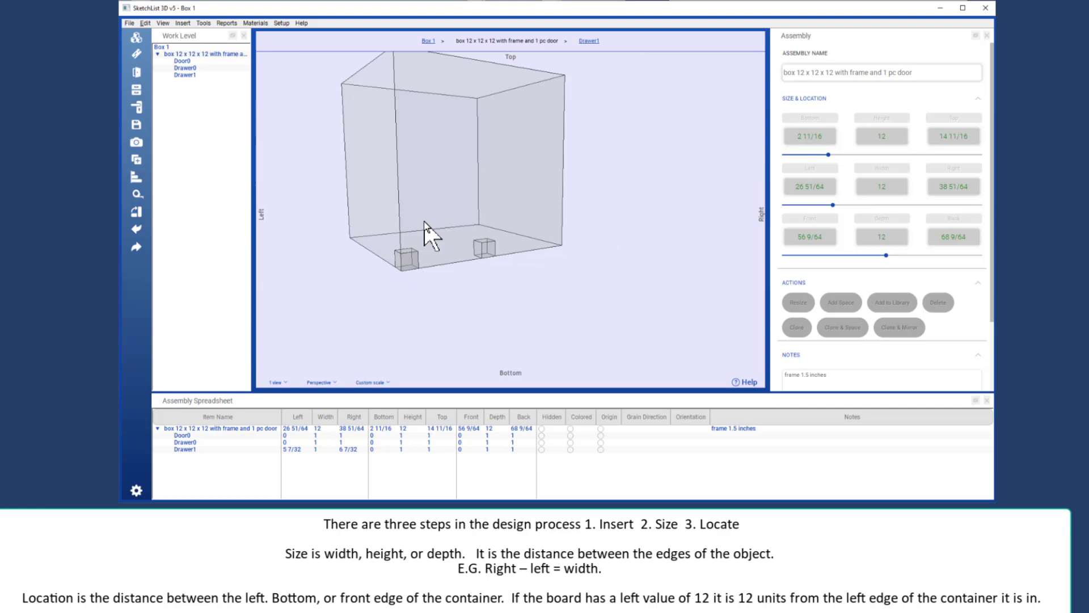
# Inspect the properties of Drawer1, then Door0, then Drawer1 again
pyautogui.moveTo(423, 220); pyautogui.dragTo(394, 222)
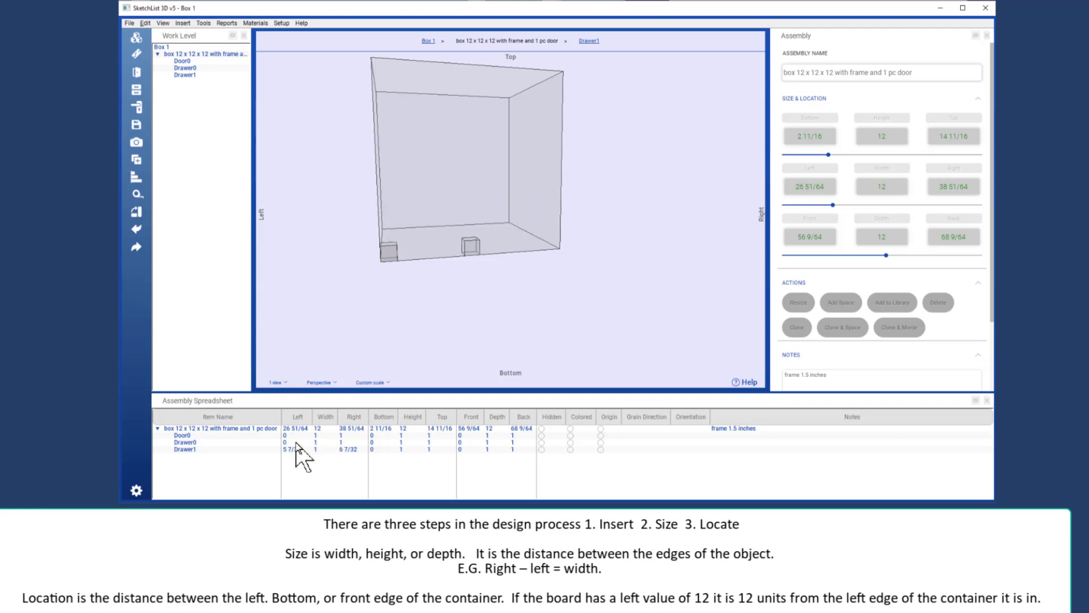
pyautogui.click(474, 245)
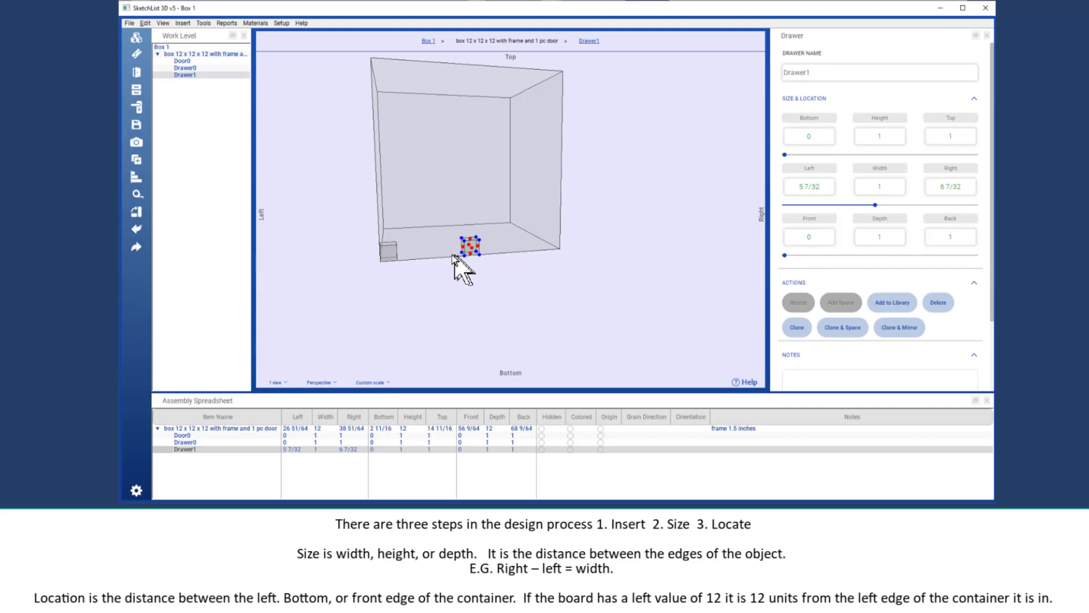
pyautogui.click(382, 254)
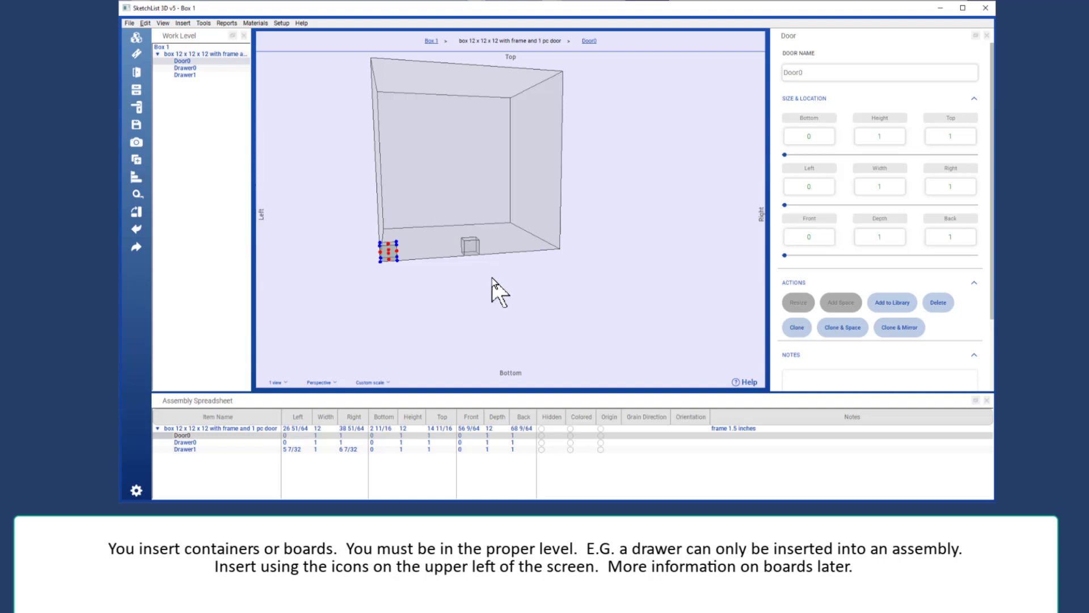
pyautogui.click(471, 250)
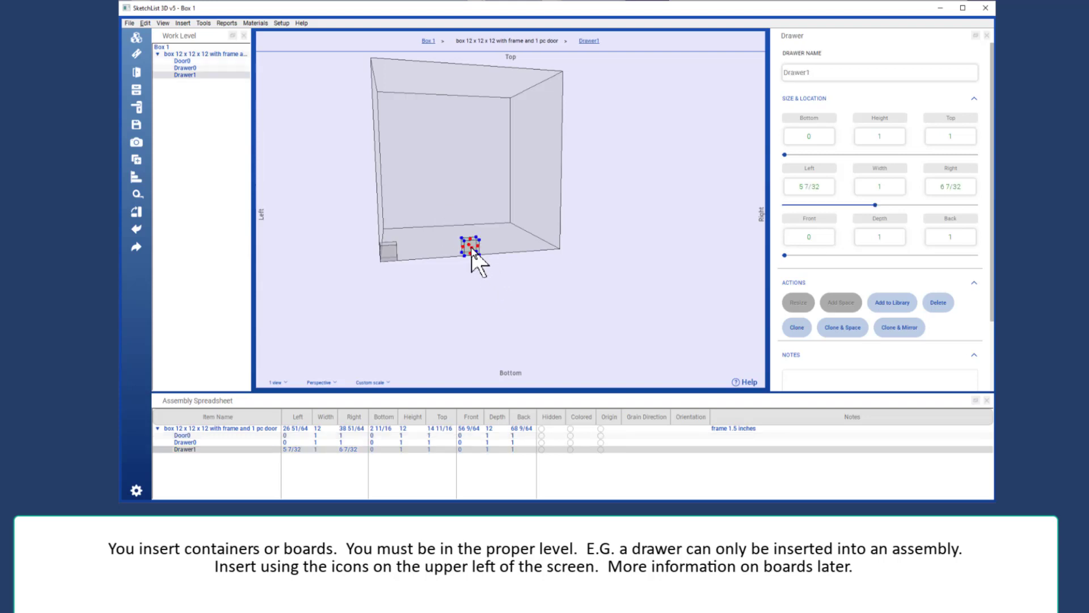
# Working inside Drawer1, insert a Cherry board named 'asdf'
pyautogui.click(206, 76)
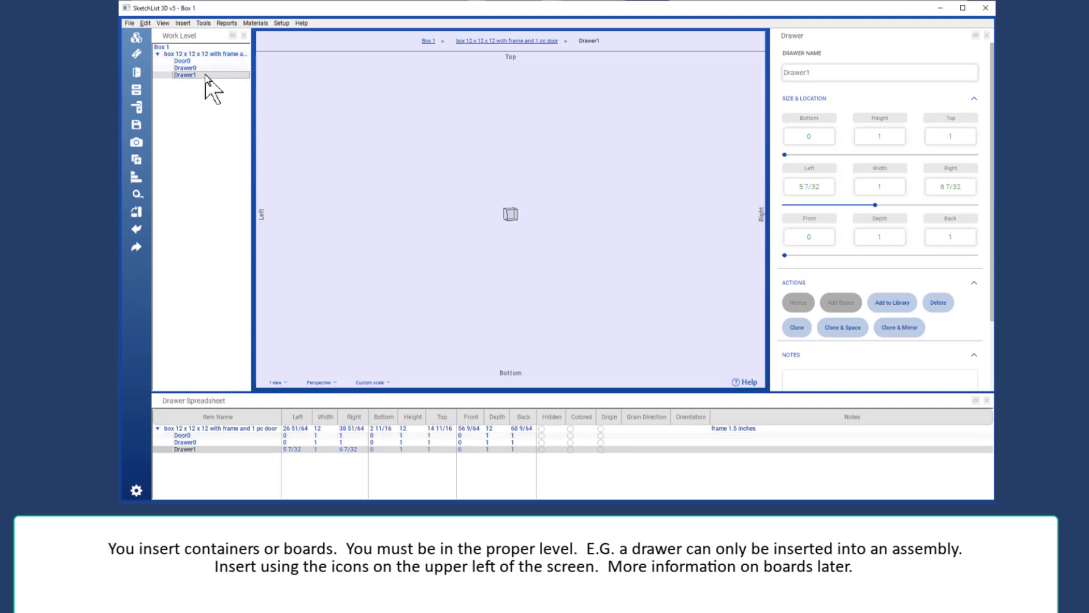
pyautogui.scroll(3, 539, 220)
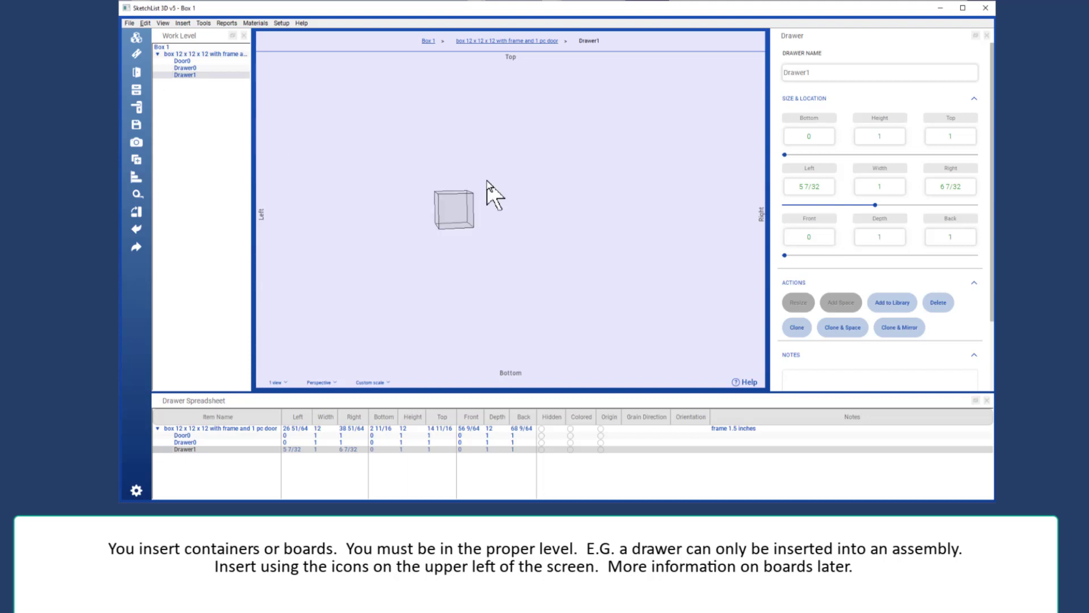
pyautogui.click(136, 53)
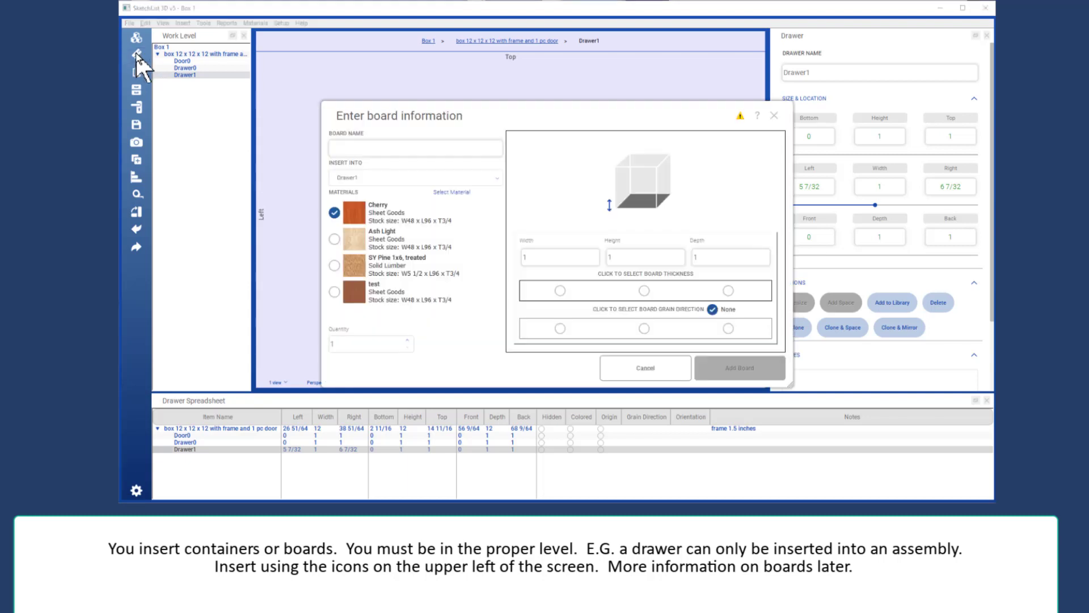
pyautogui.write('asdf')
pyautogui.click(714, 372)
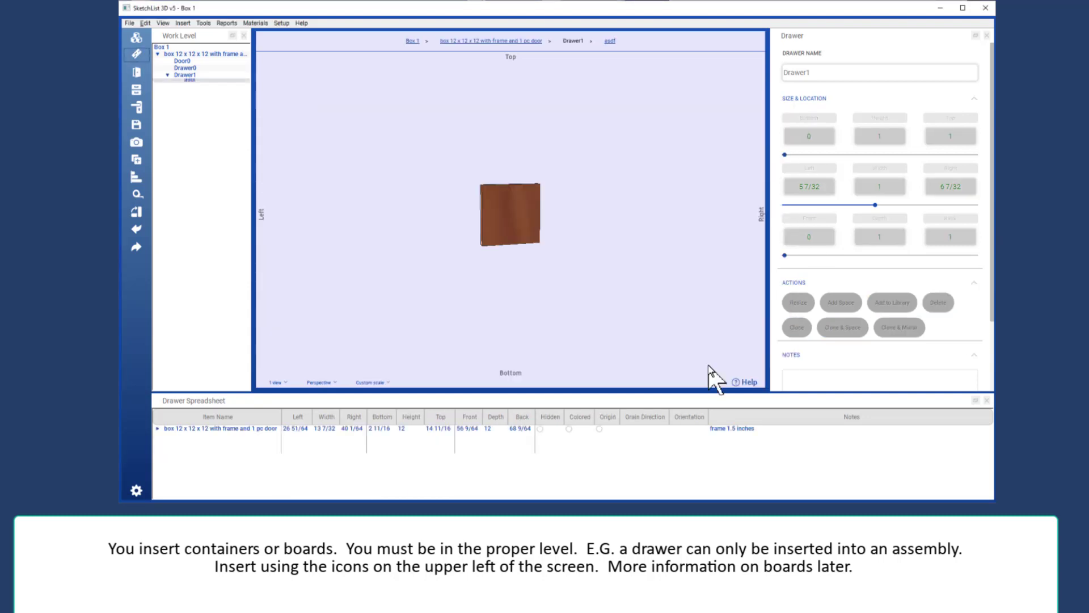
# Select the asdf board and resize its top edge, changing Height from 8 to 6
pyautogui.click(510, 236)
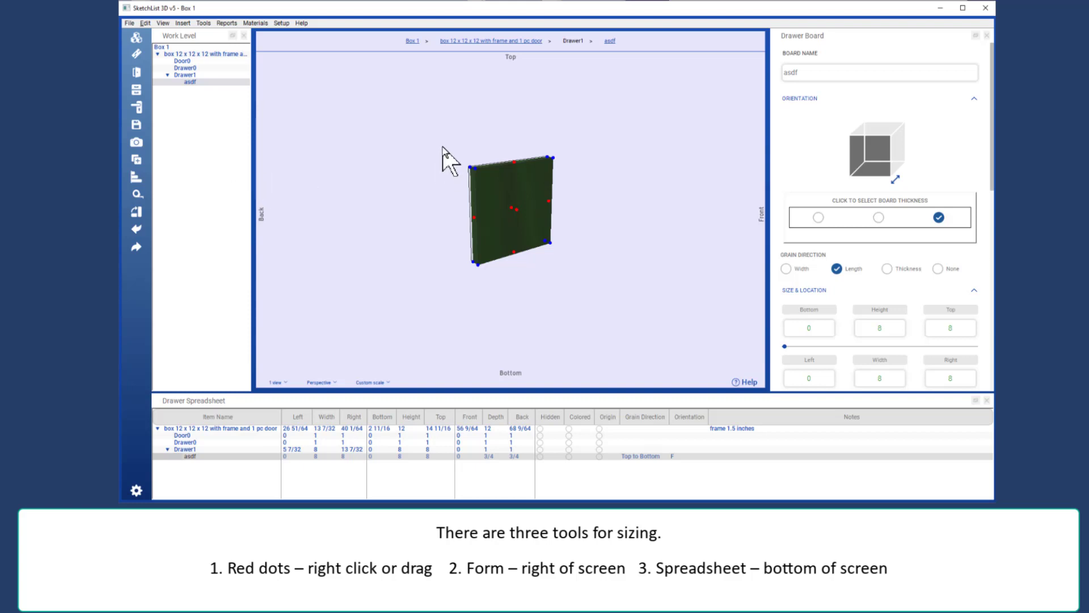
pyautogui.moveTo(516, 193); pyautogui.dragTo(508, 193)
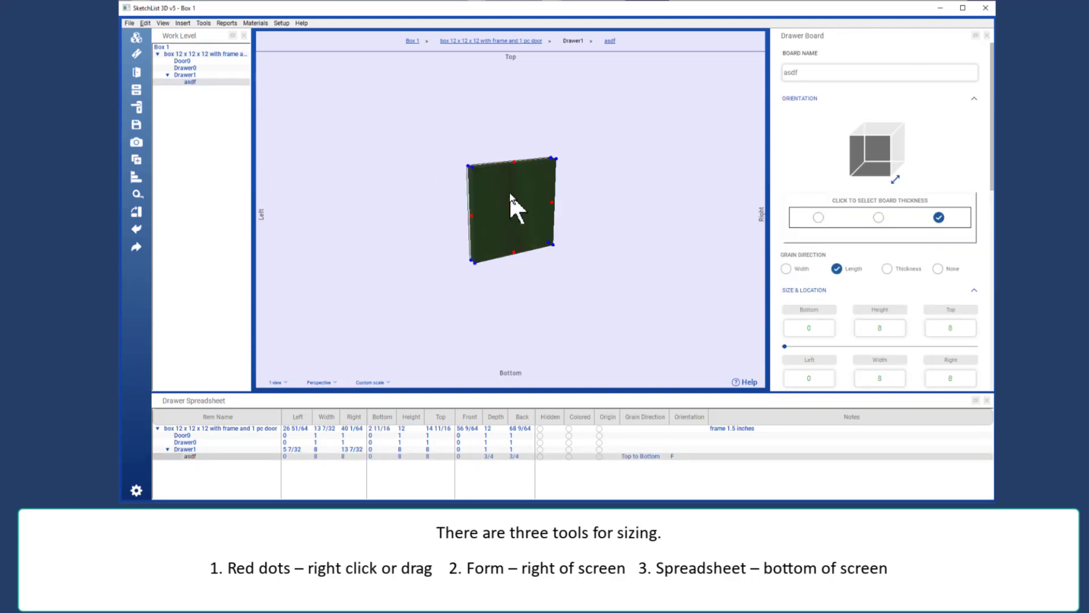
pyautogui.rightClick(513, 161)
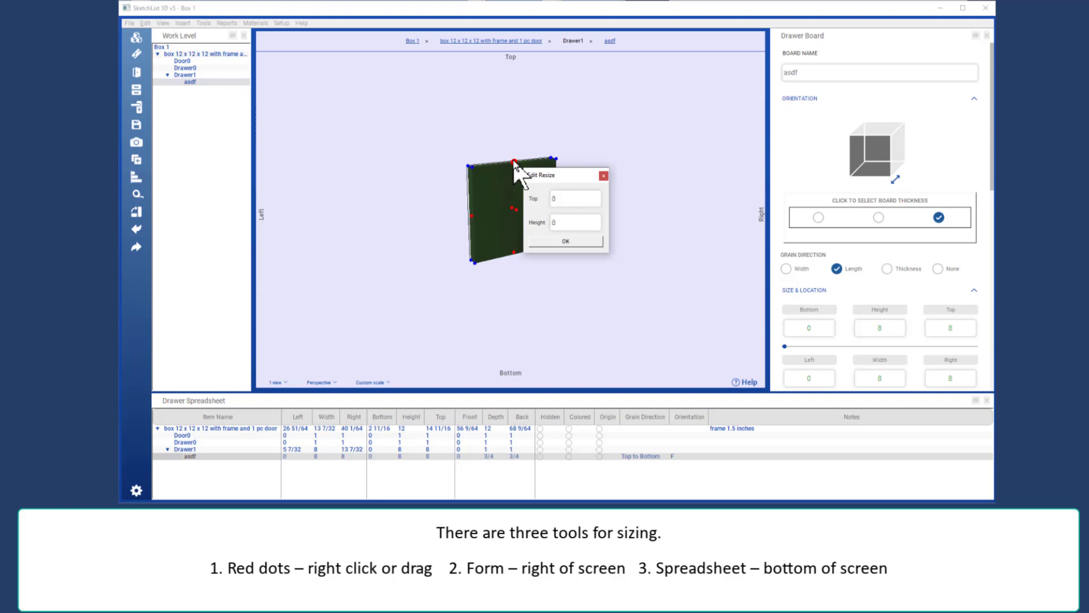
pyautogui.click(571, 221)
pyautogui.doubleClick(571, 221)
pyautogui.write('6')
pyautogui.click(569, 239)
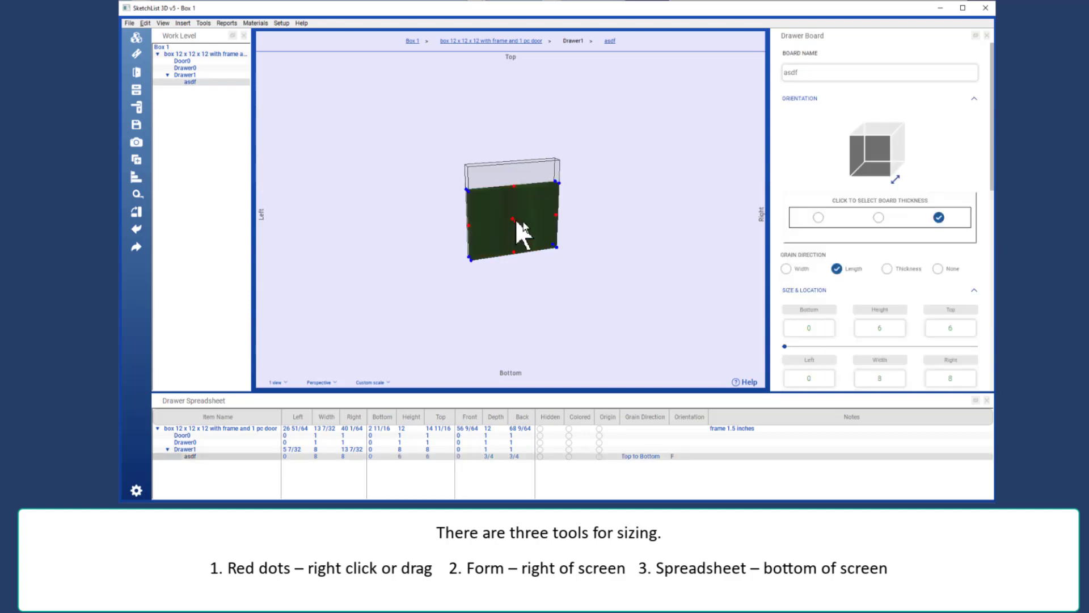
# Set the asdf board's Width to 6 in the Drawer Board panel
pyautogui.click(974, 98)
pyautogui.click(886, 210)
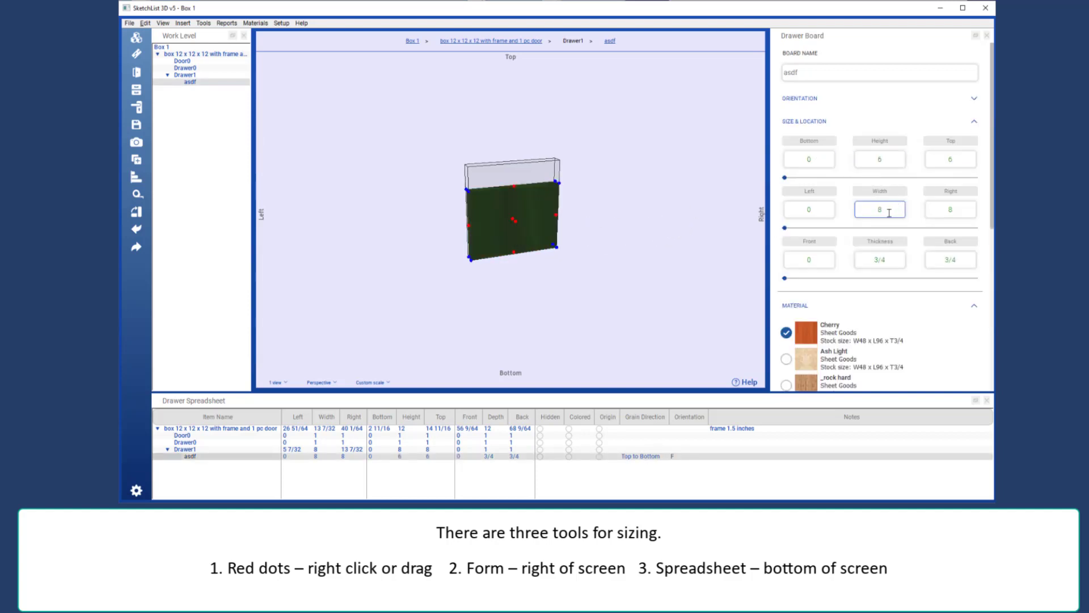
pyautogui.write('6')
pyautogui.press('Return')
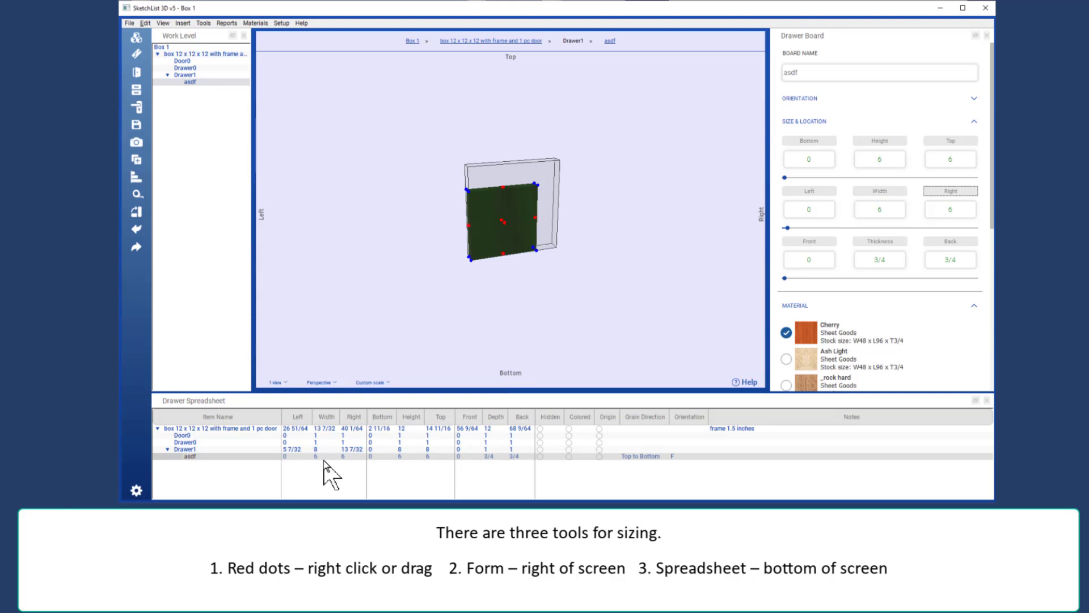
# Edit the asdf board's size value in the Drawer Spreadsheet row, entering 4
pyautogui.click(410, 457)
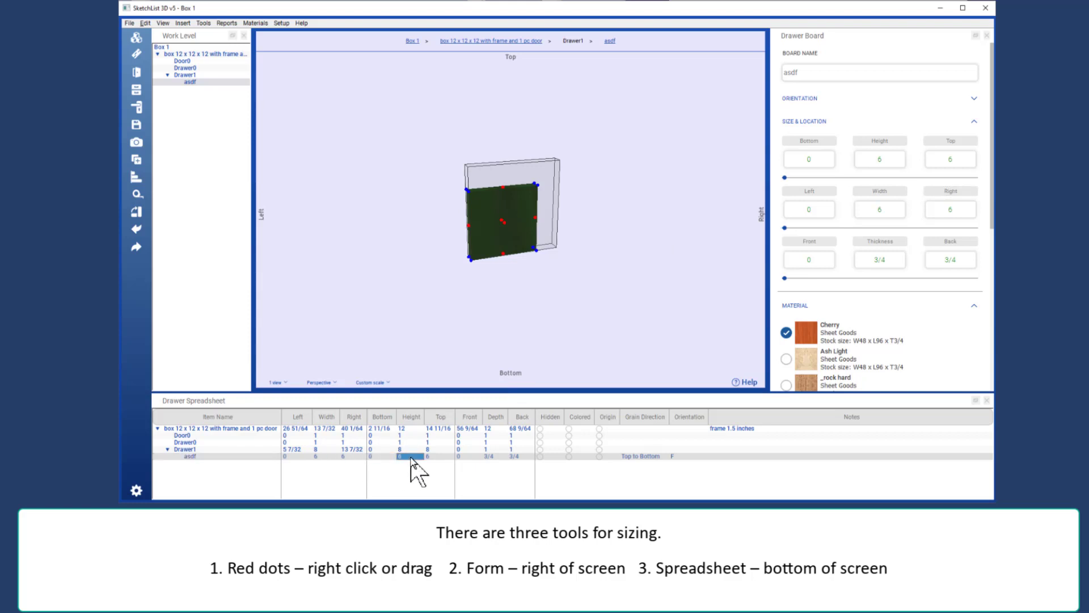
pyautogui.write('4')
pyautogui.press('Return')
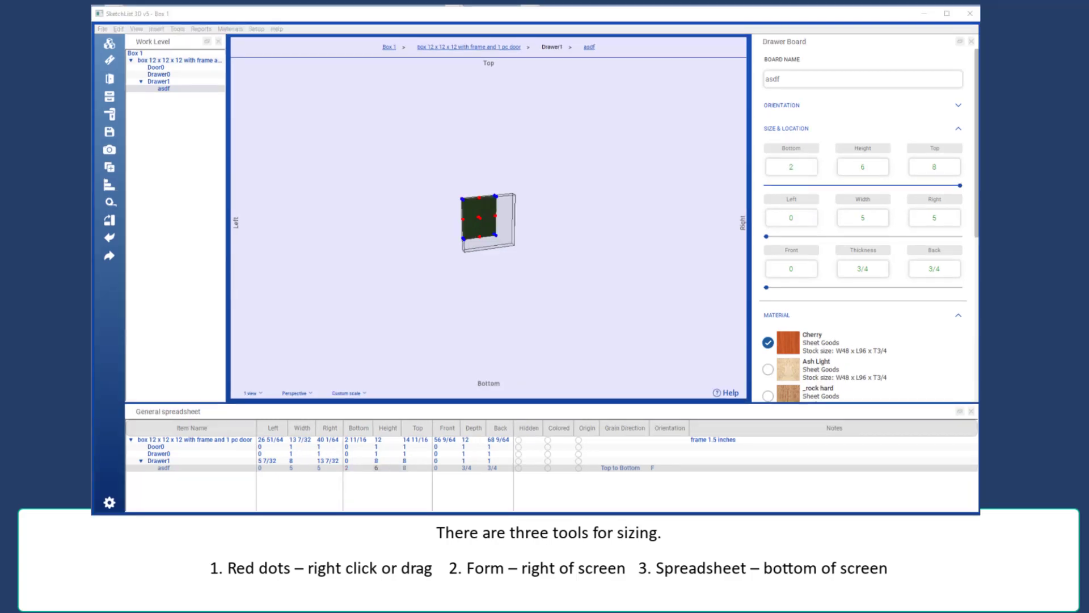
# Select the box assembly and drag its corner point to left 24 29/64, front 35 11/16
pyautogui.click(175, 60)
pyautogui.scroll(5, 454, 252)
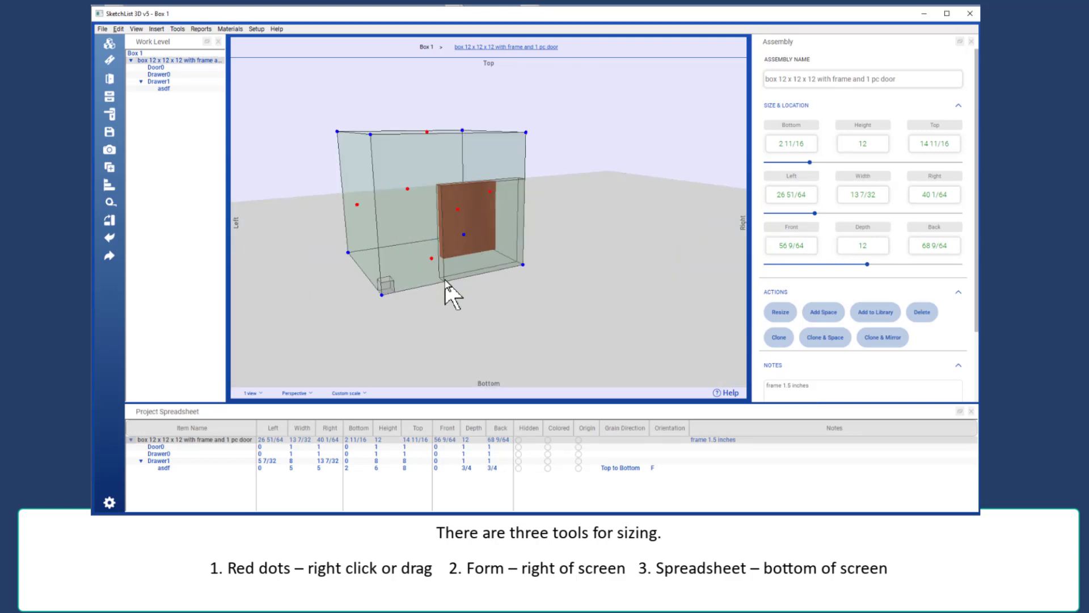
pyautogui.click(430, 297)
pyautogui.click(424, 227)
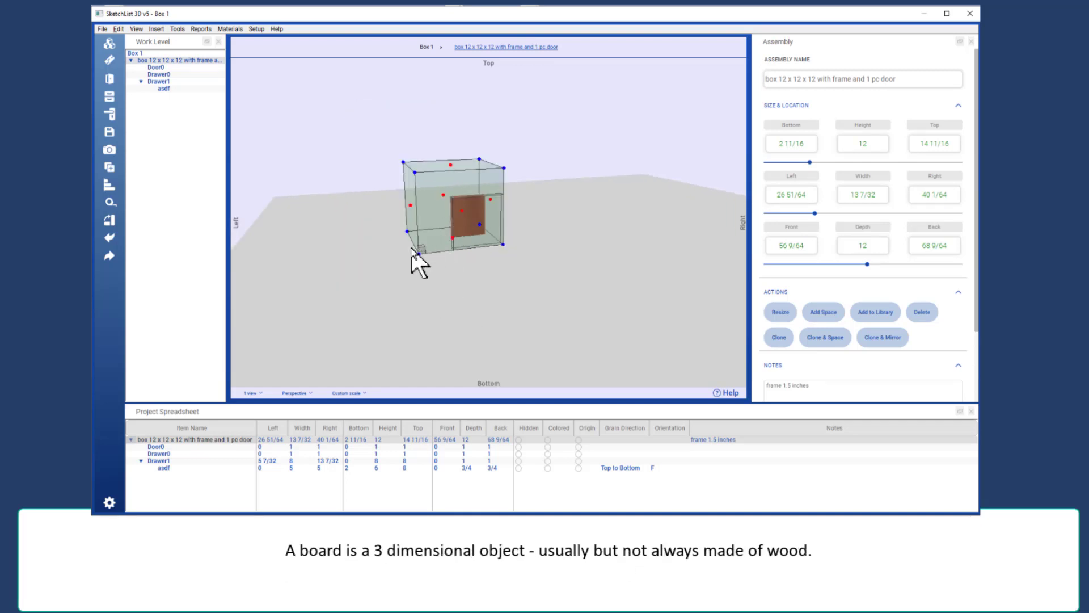
pyautogui.moveTo(419, 255); pyautogui.dragTo(430, 288)
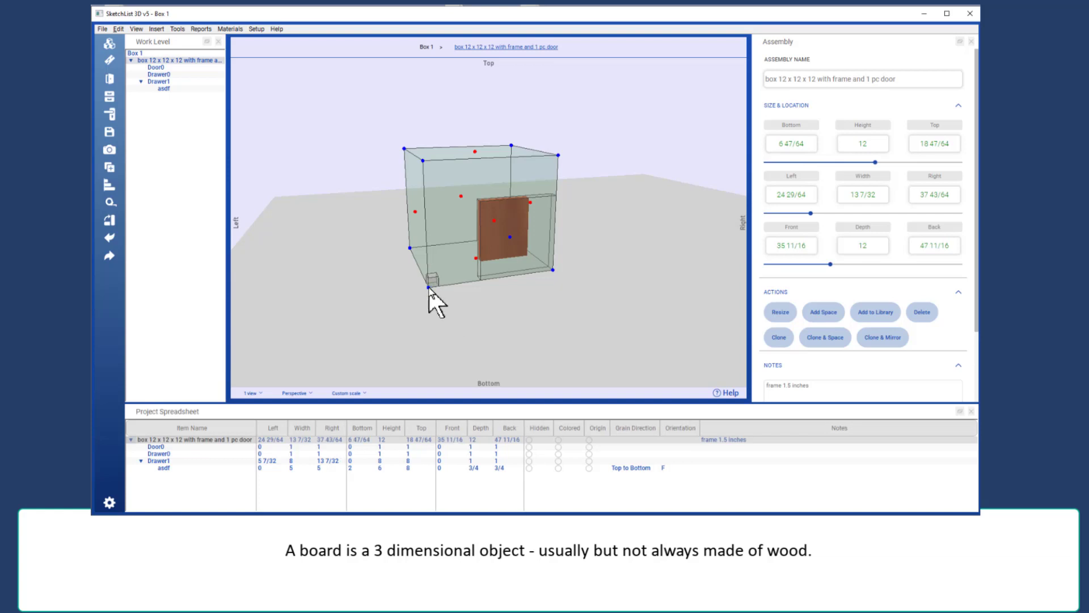
# In Edit Corner, set the box corner to Left 20, Bottom 0, Front 35
pyautogui.doubleClick(428, 287)
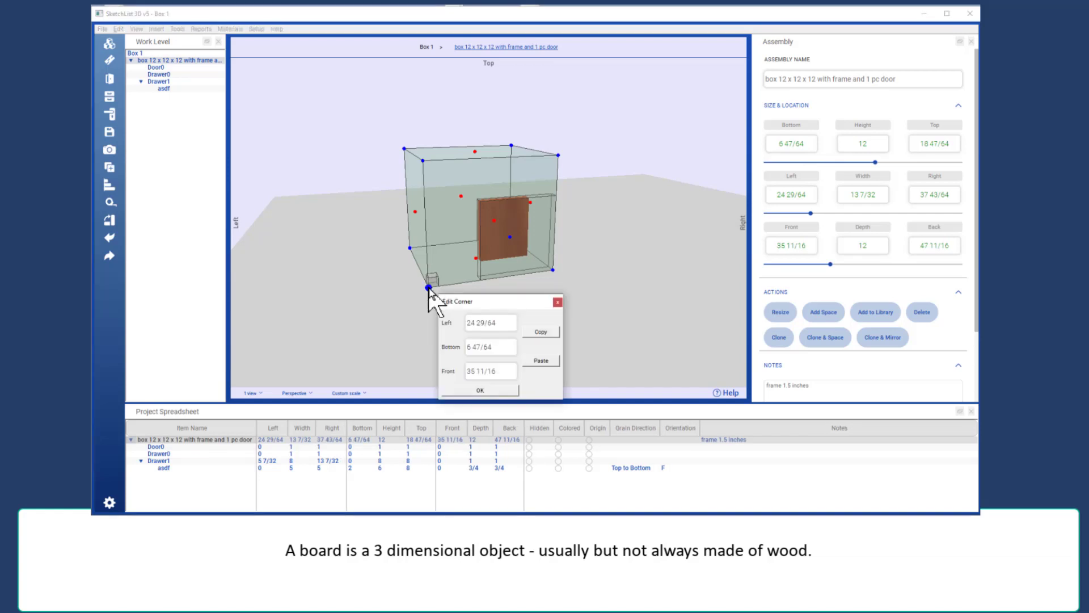
pyautogui.click(505, 322)
pyautogui.write('20')
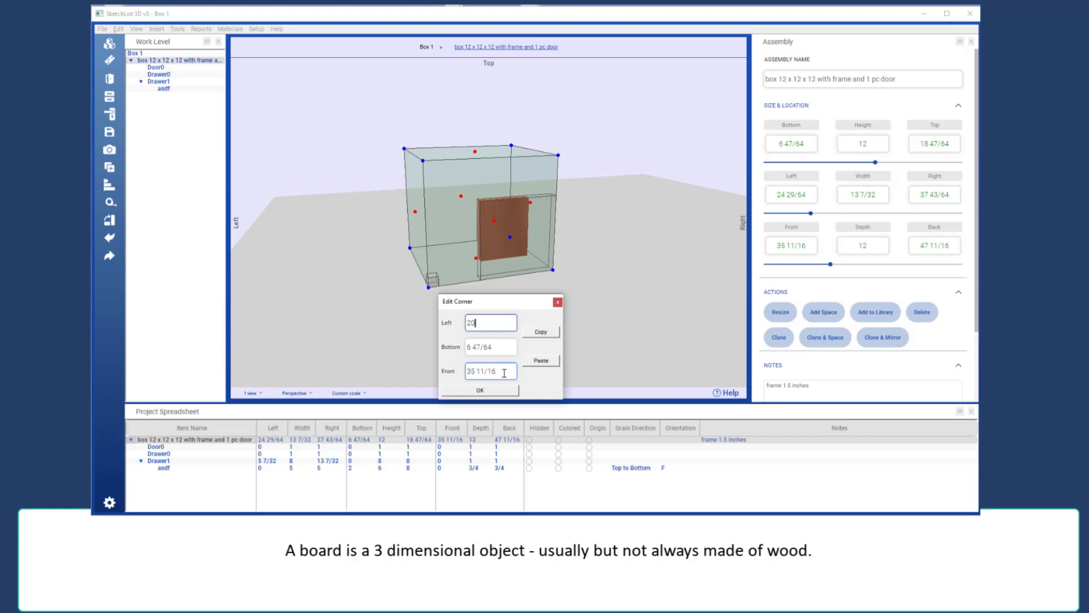
pyautogui.click(509, 348)
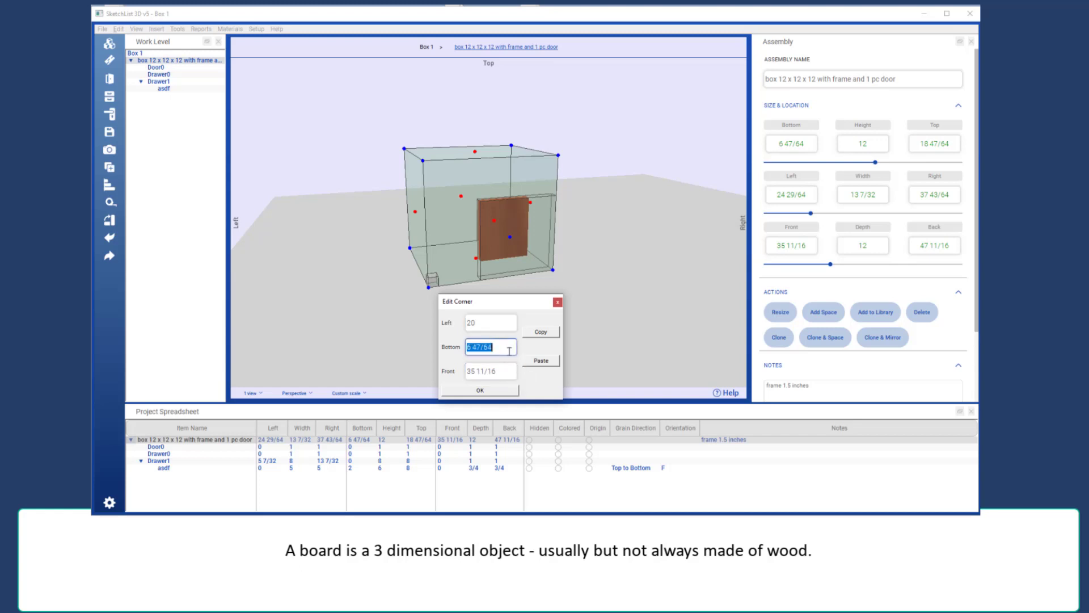
pyautogui.write('0')
pyautogui.click(502, 371)
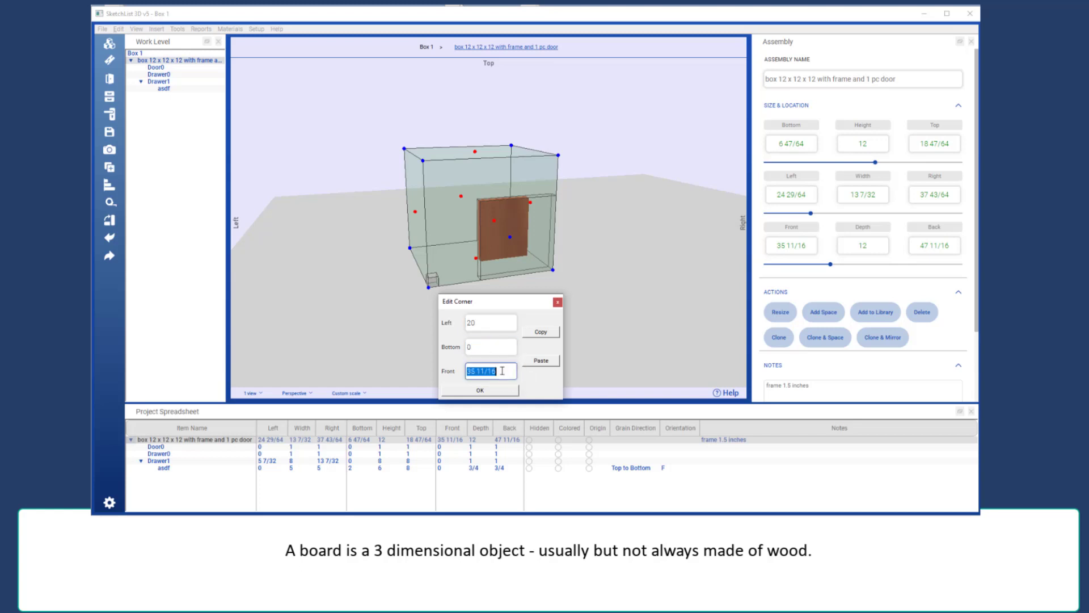
pyautogui.write('35')
pyautogui.click(498, 391)
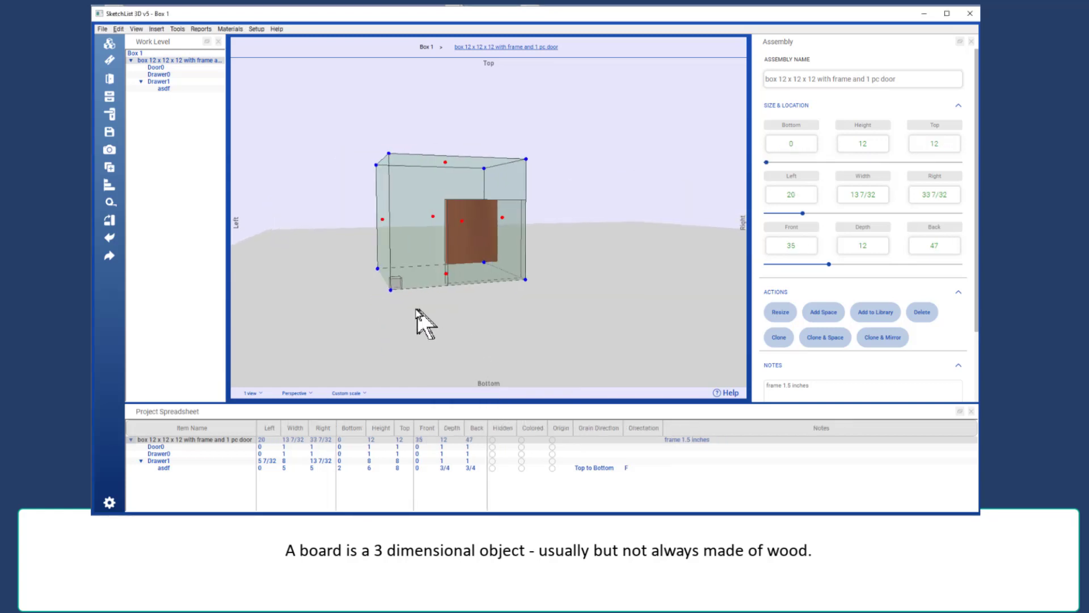
# Reselect the box assembly to check it now rests on the floor
pyautogui.click(393, 291)
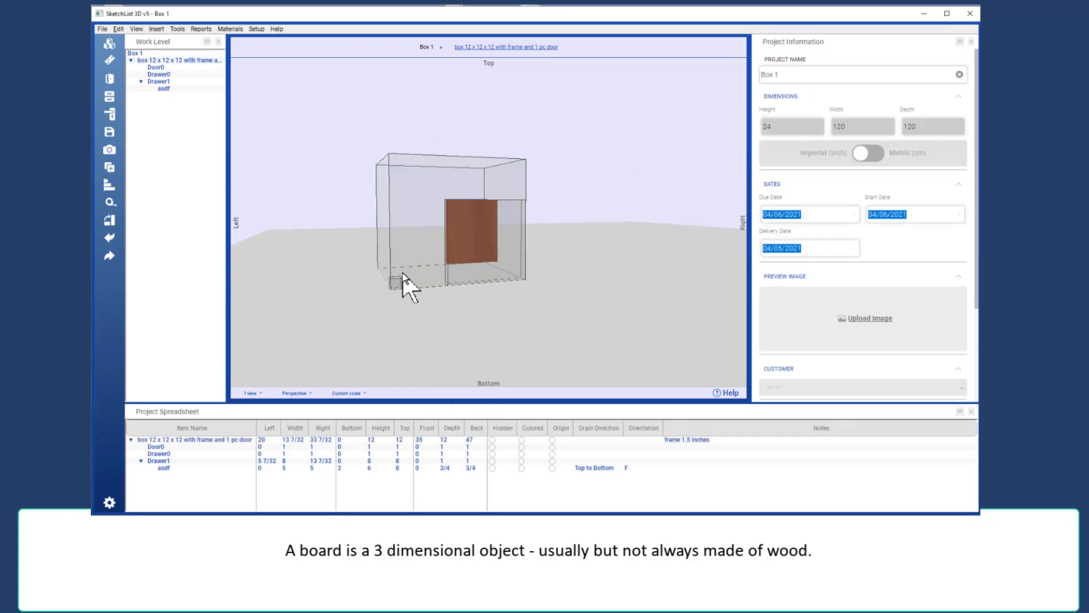
pyautogui.click(392, 291)
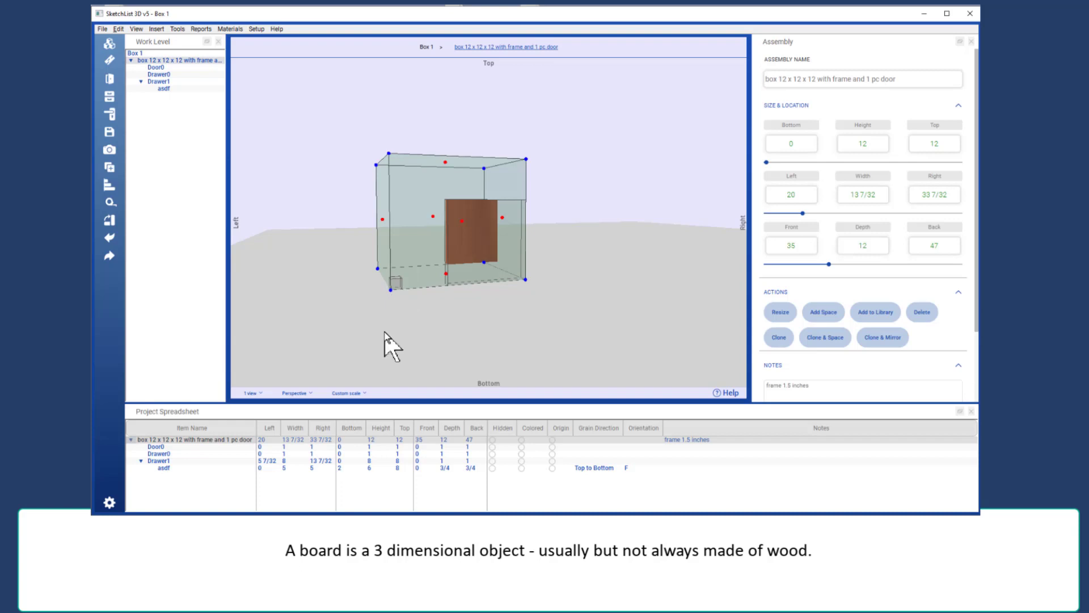
pyautogui.click(409, 245)
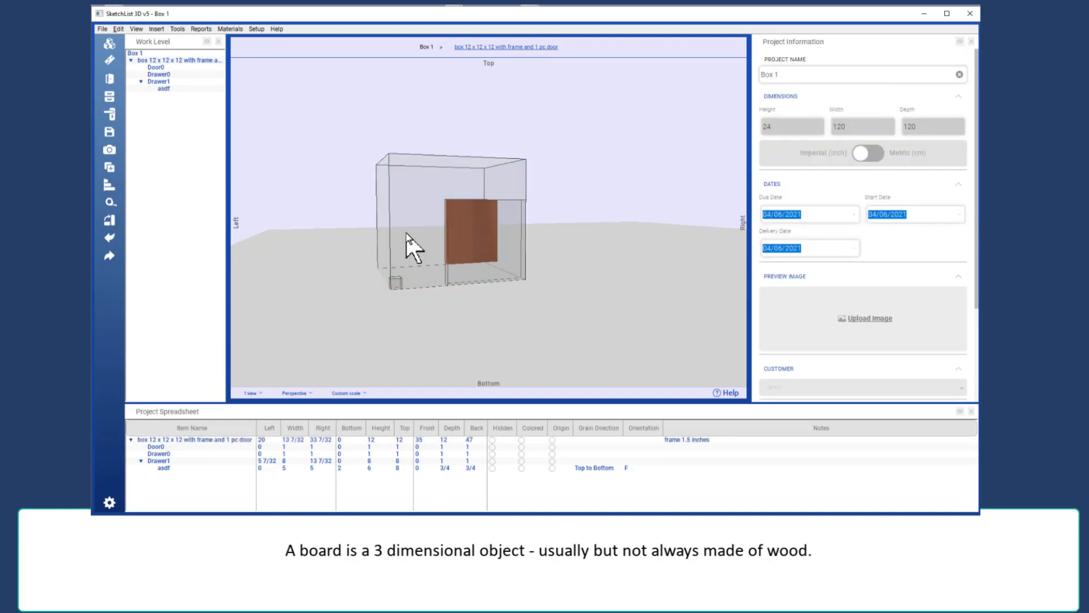
pyautogui.click(400, 275)
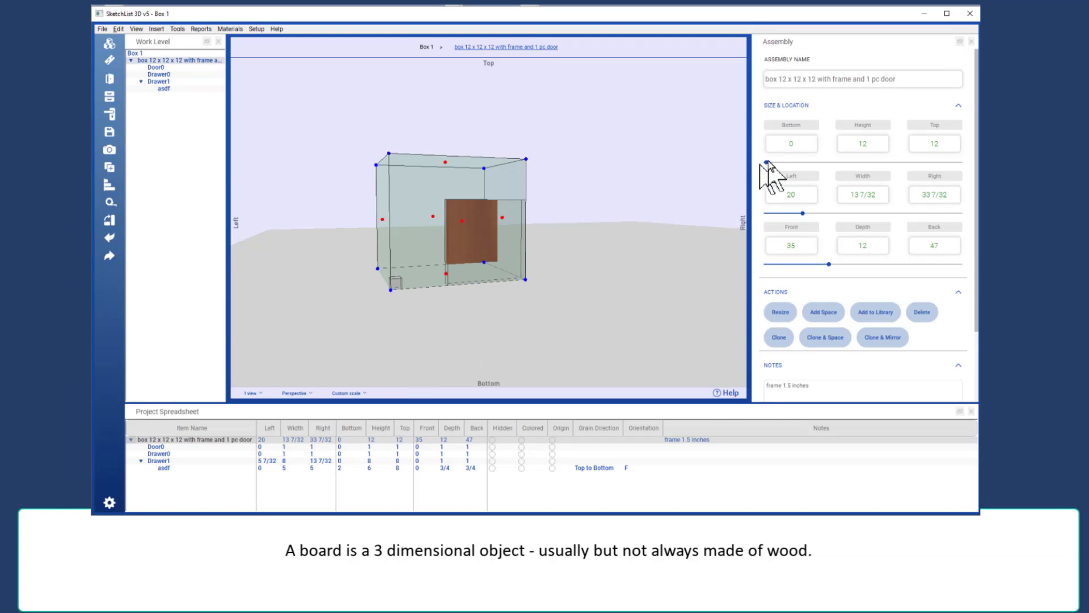
# Raise the box assembly by setting its Bottom value to 6
pyautogui.click(790, 144)
pyautogui.click(865, 144)
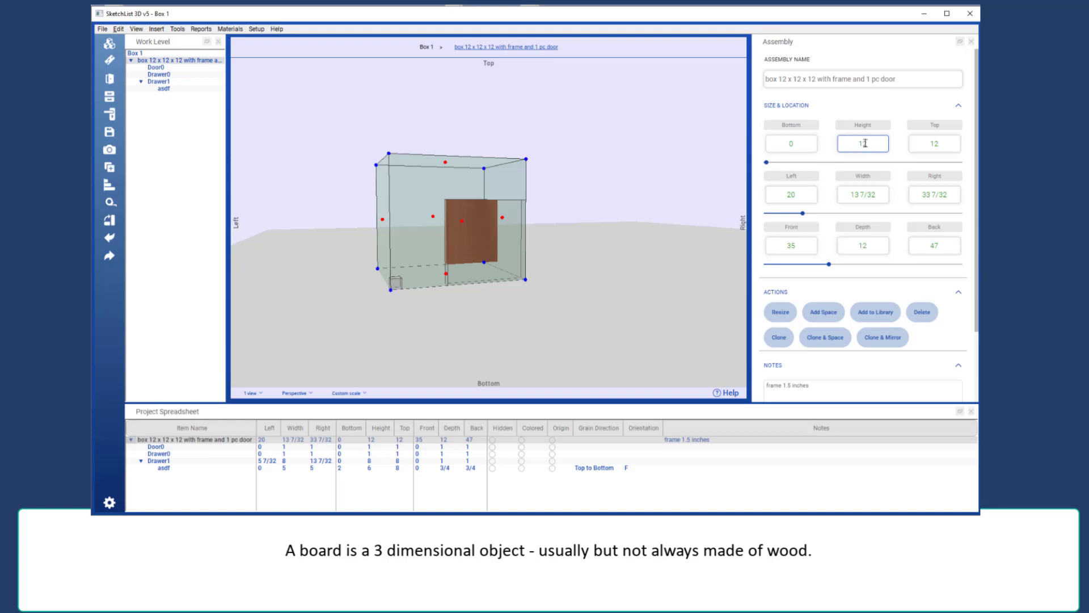
pyautogui.click(808, 145)
pyautogui.doubleClick(808, 145)
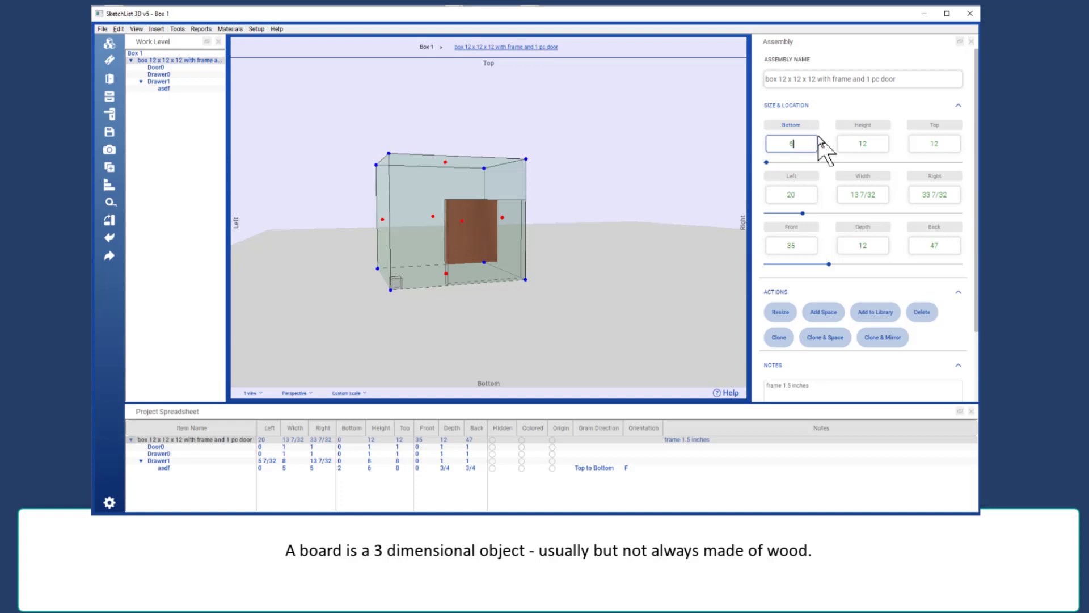
pyautogui.click(932, 136)
pyautogui.click(932, 127)
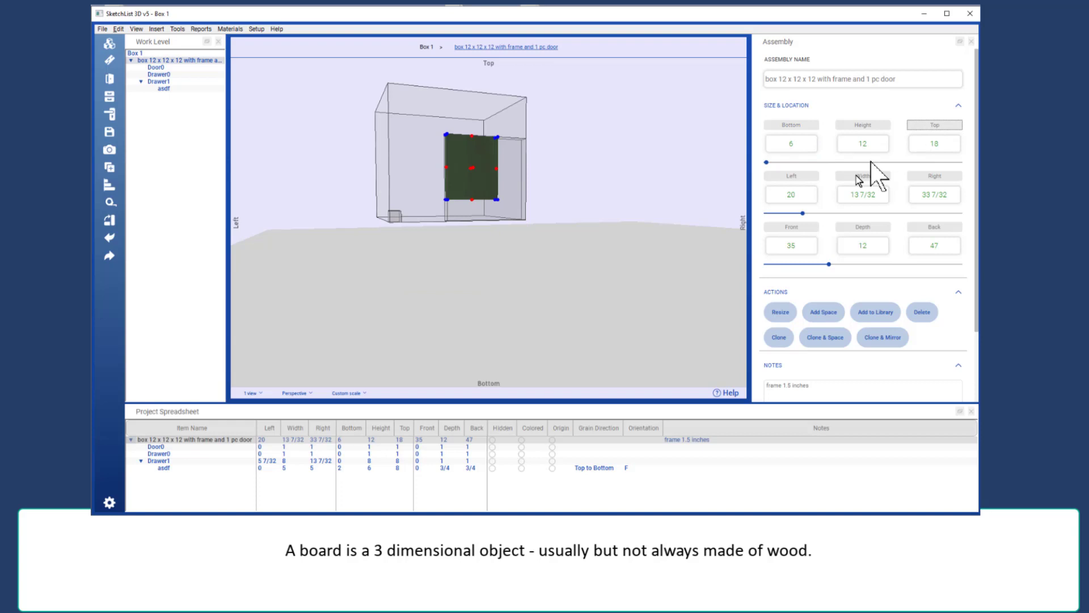
# Change the box assembly's Left position from 20 to 0
pyautogui.click(808, 193)
pyautogui.doubleClick(808, 193)
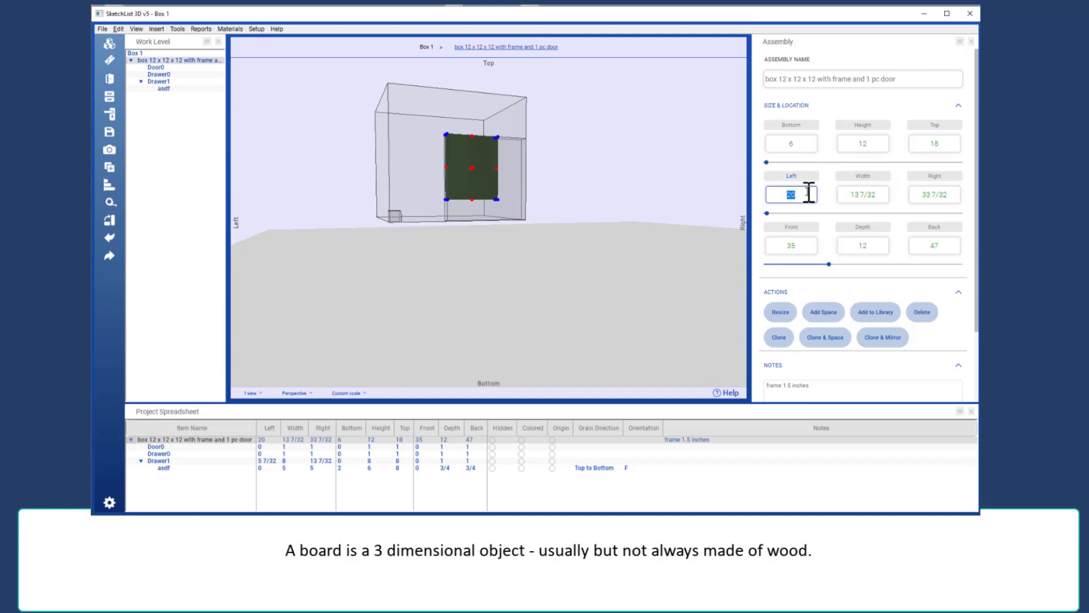
pyautogui.write('0')
pyautogui.click(935, 176)
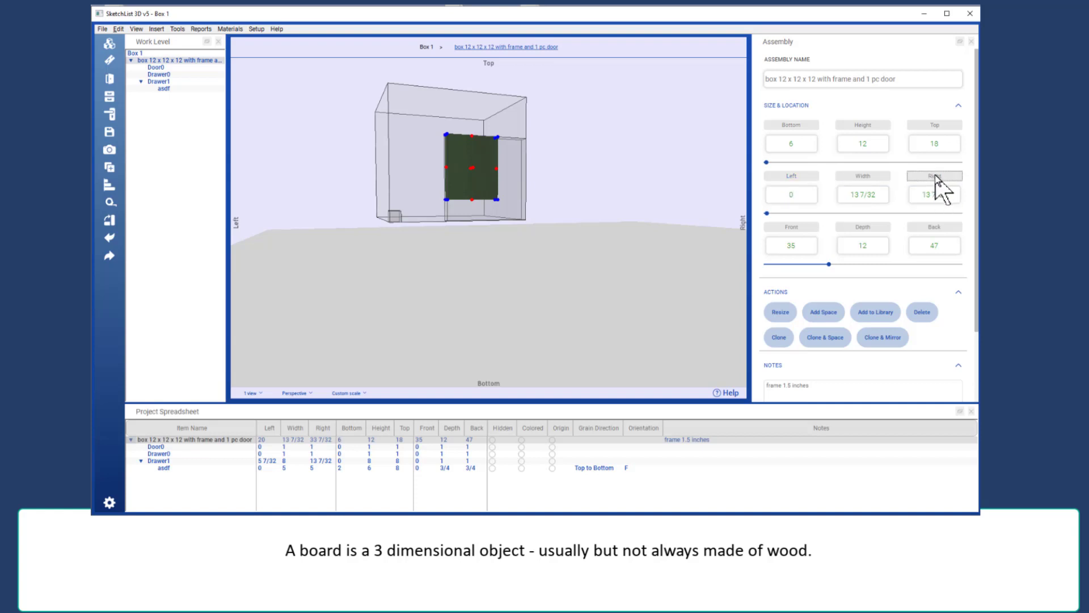
# Move the box assembly forward by setting its Front value from 35 to 12
pyautogui.click(457, 272)
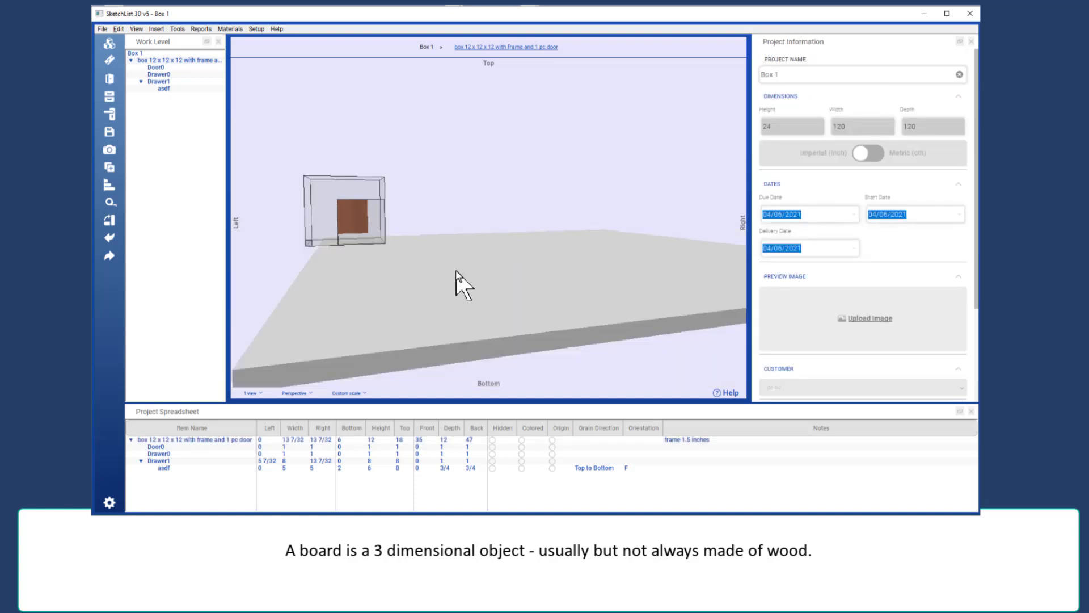
pyautogui.moveTo(364, 286); pyautogui.dragTo(428, 241)
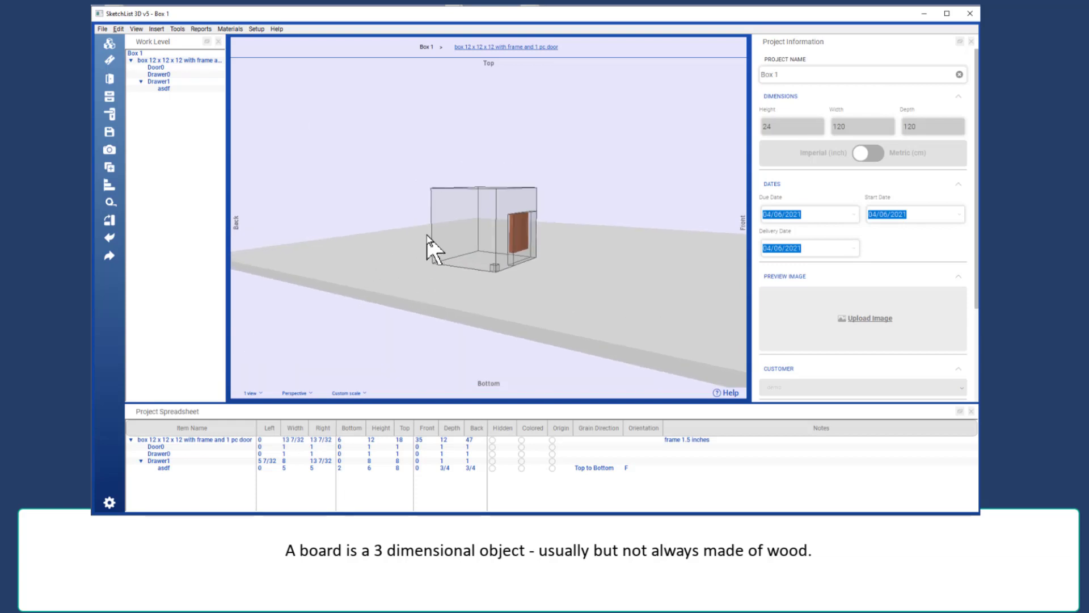
pyautogui.click(449, 243)
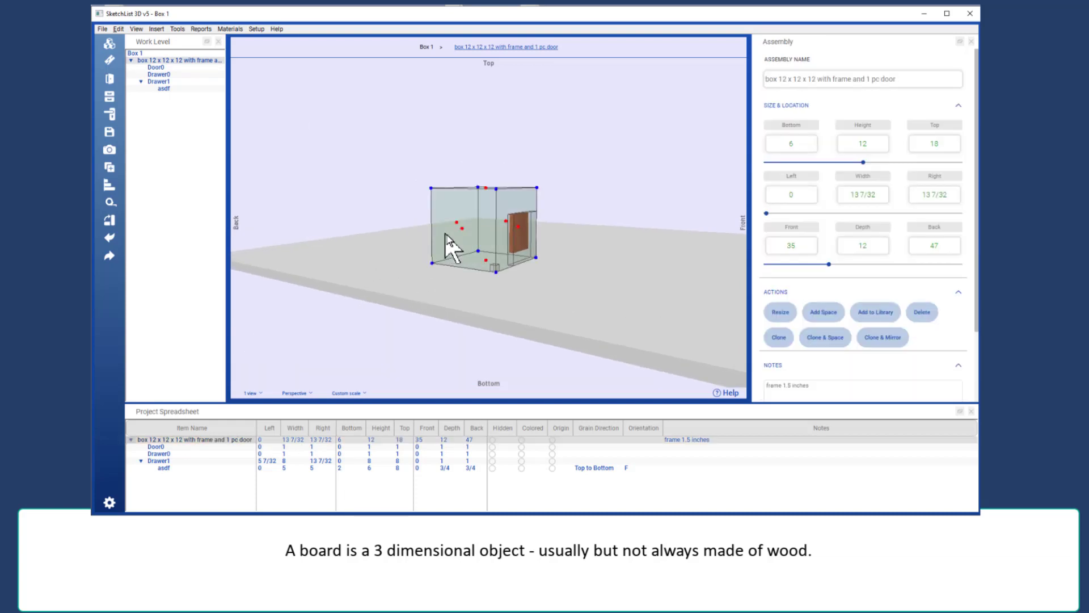
pyautogui.click(816, 245)
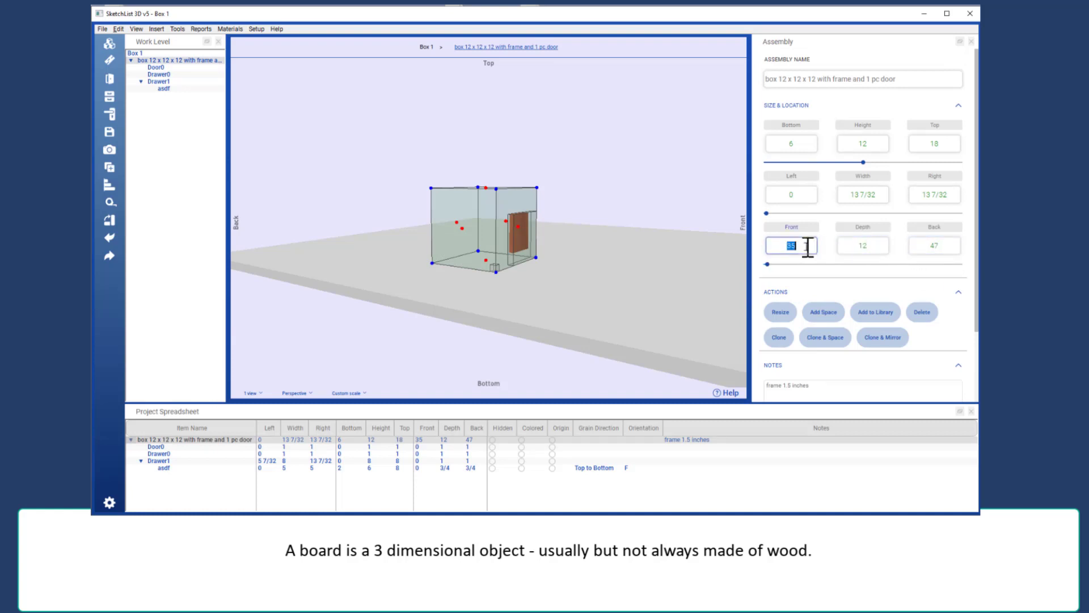
pyautogui.write('12')
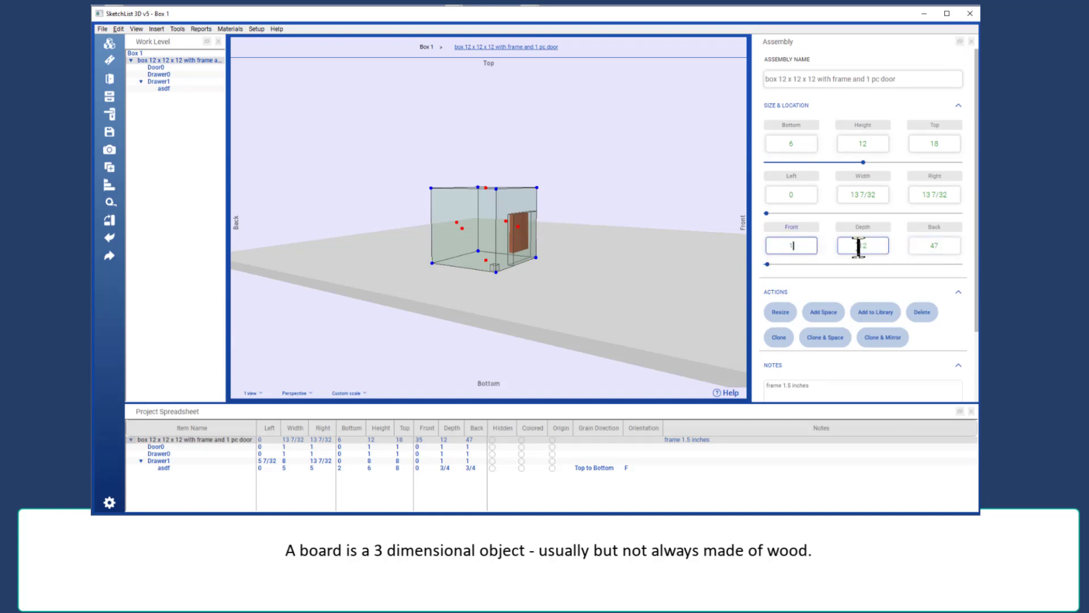
pyautogui.click(929, 232)
# Orbit the view to centre the box and select the box assembly
pyautogui.moveTo(712, 279); pyautogui.dragTo(624, 290)
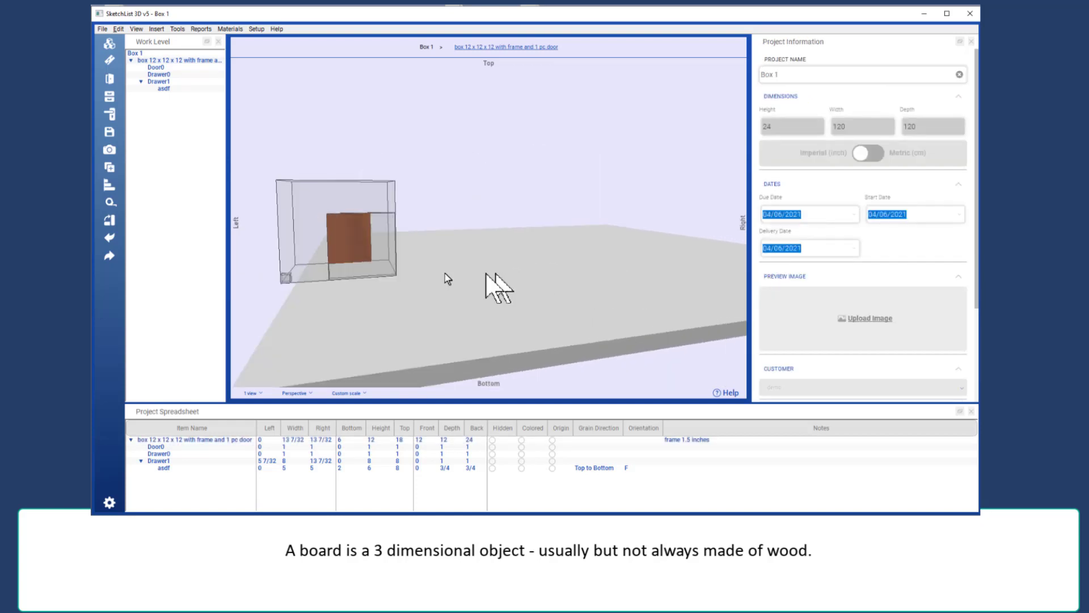
pyautogui.moveTo(353, 297); pyautogui.dragTo(460, 277)
pyautogui.click(460, 278)
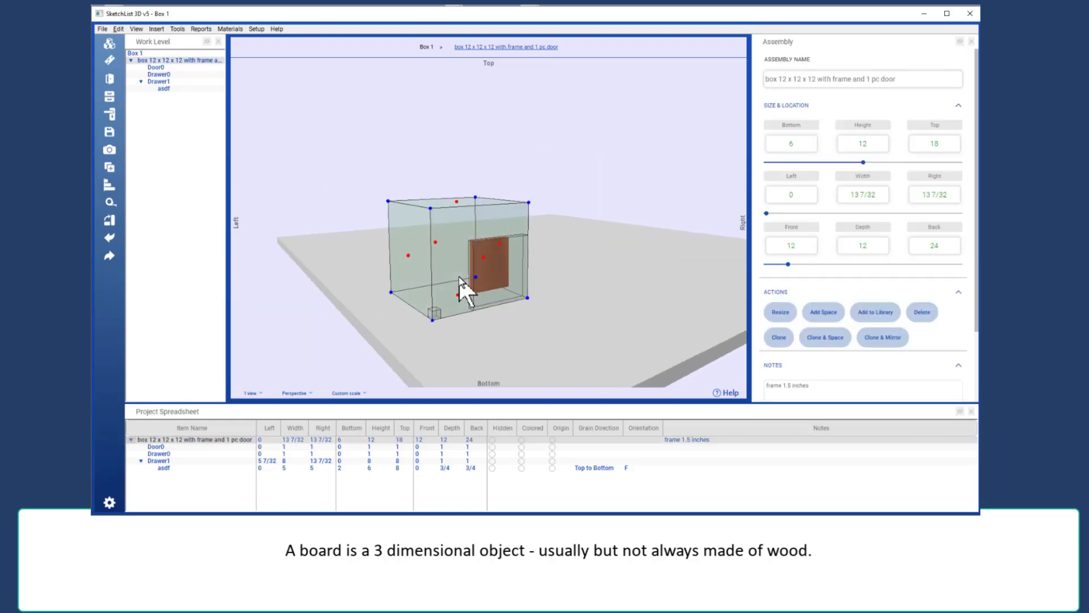
# Inside the box assembly, copy Drawer1's corner position and paste it onto Door0
pyautogui.doubleClick(192, 60)
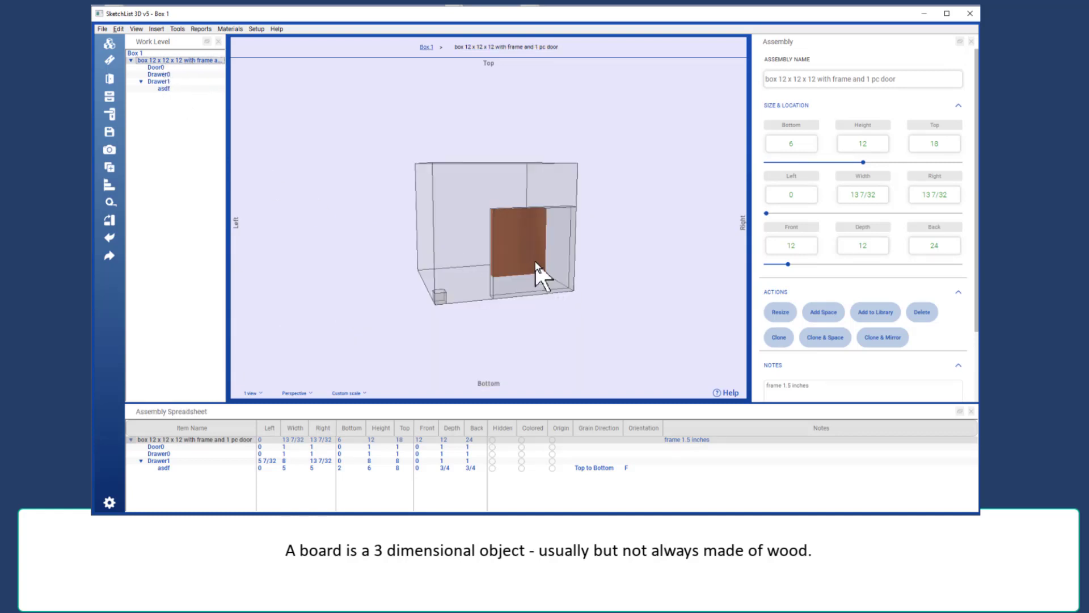
pyautogui.scroll(5, 539, 269)
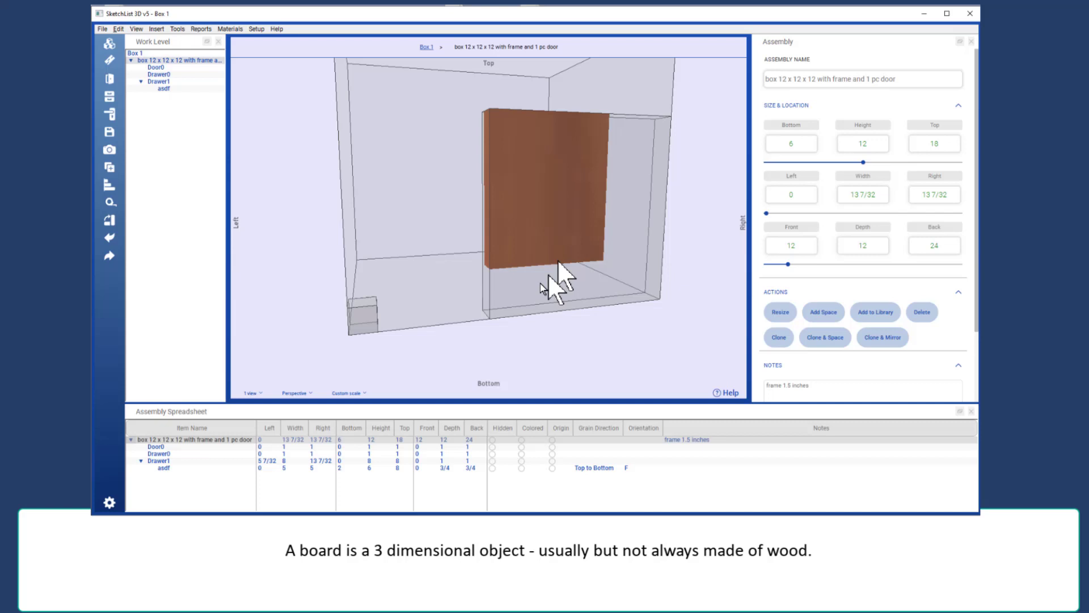
pyautogui.click(545, 298)
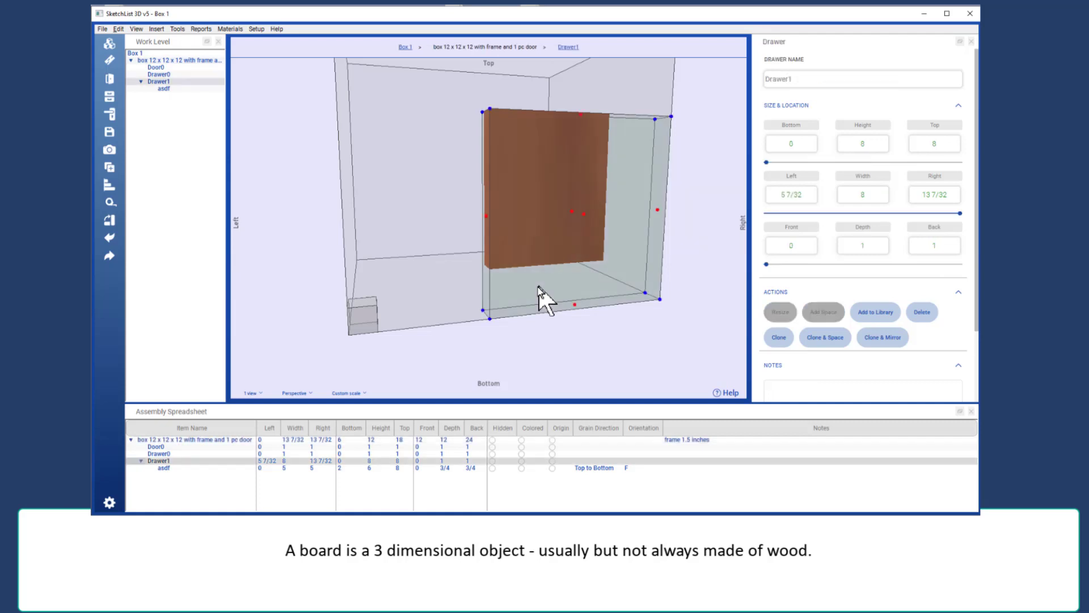
pyautogui.click(490, 318)
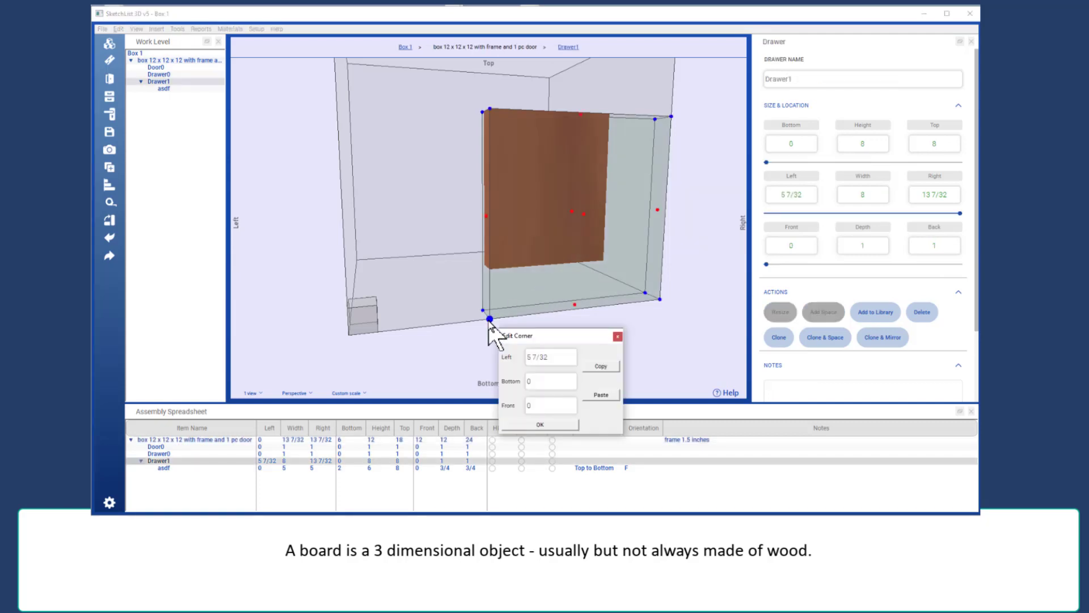
pyautogui.click(600, 368)
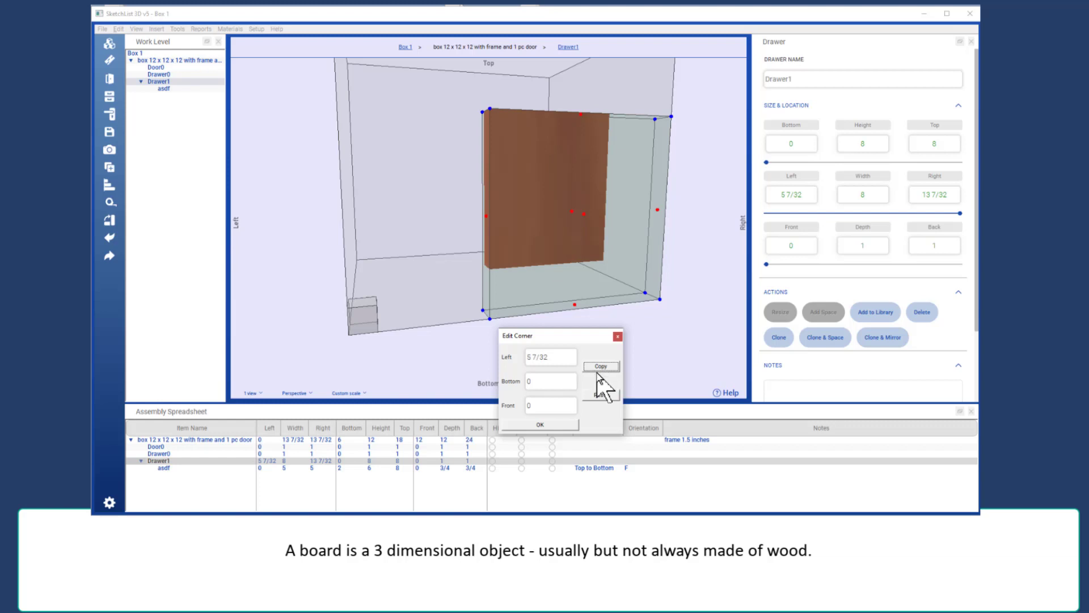
pyautogui.click(563, 424)
pyautogui.click(371, 321)
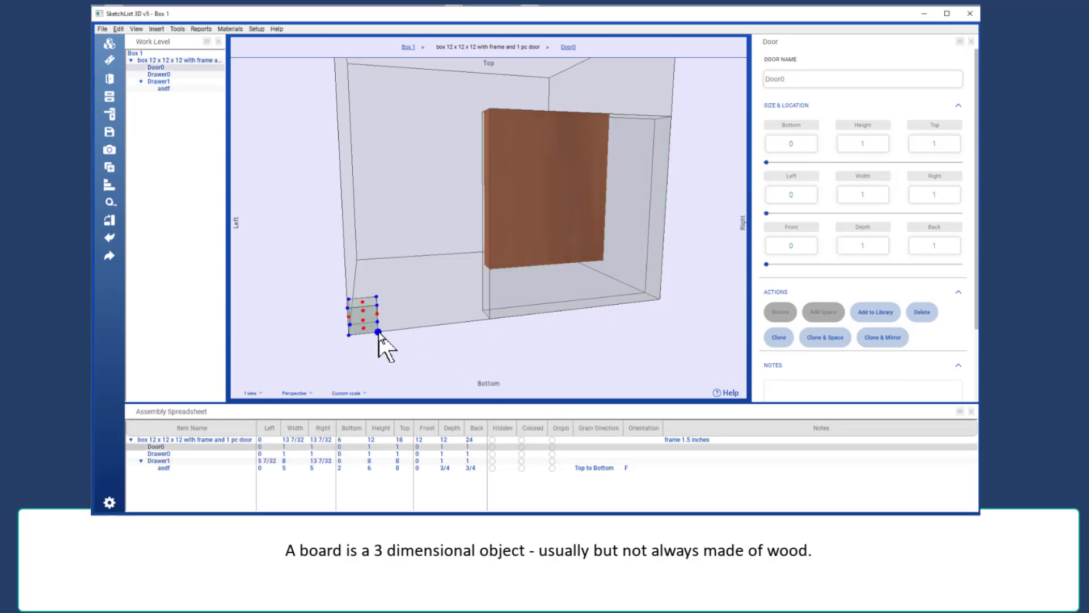
pyautogui.click(378, 332)
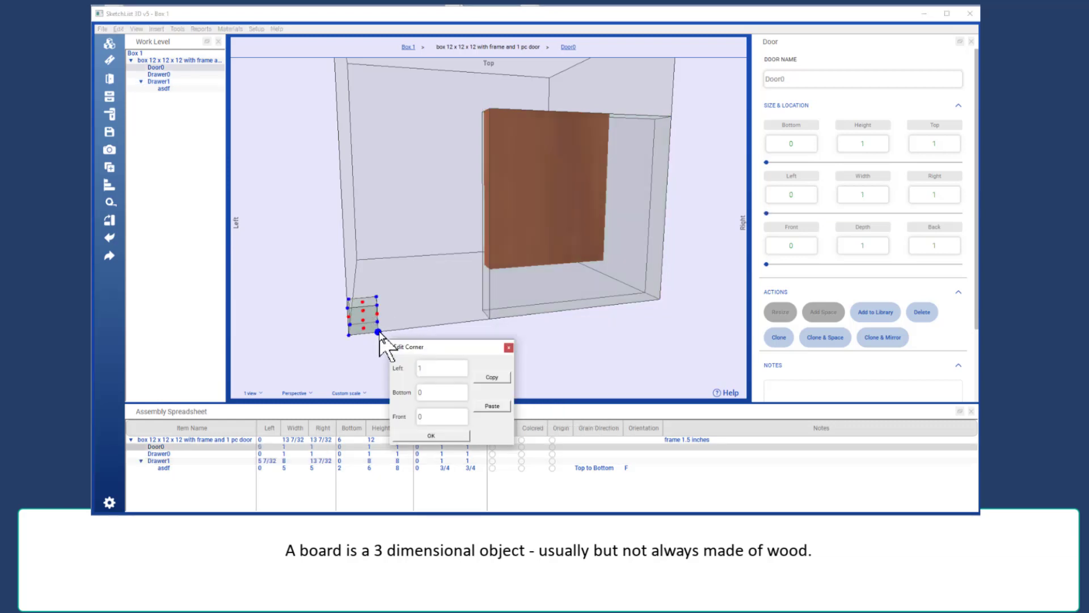
pyautogui.click(491, 405)
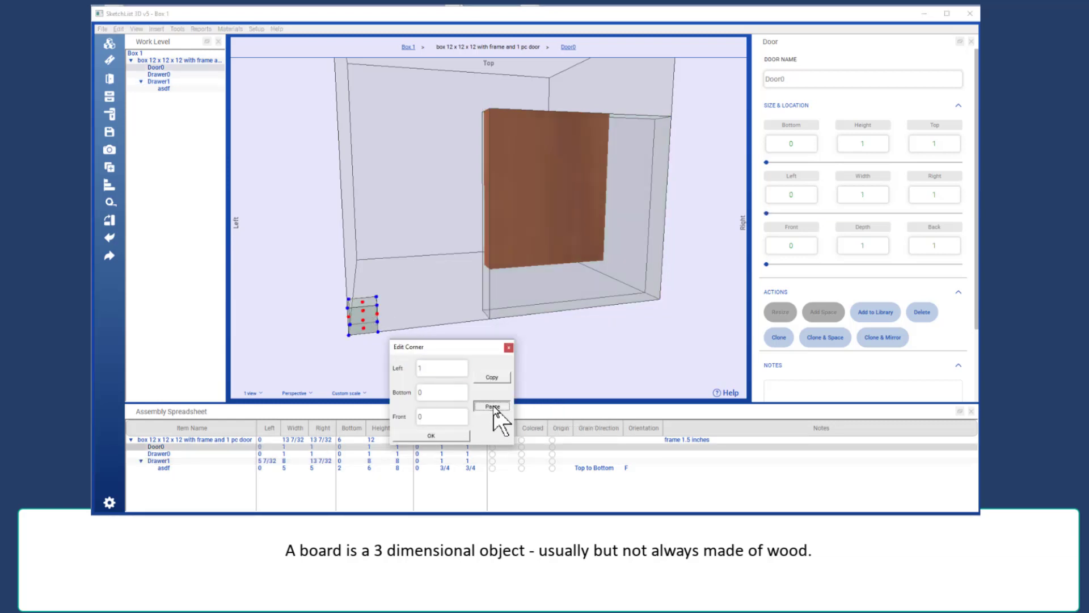
pyautogui.click(449, 436)
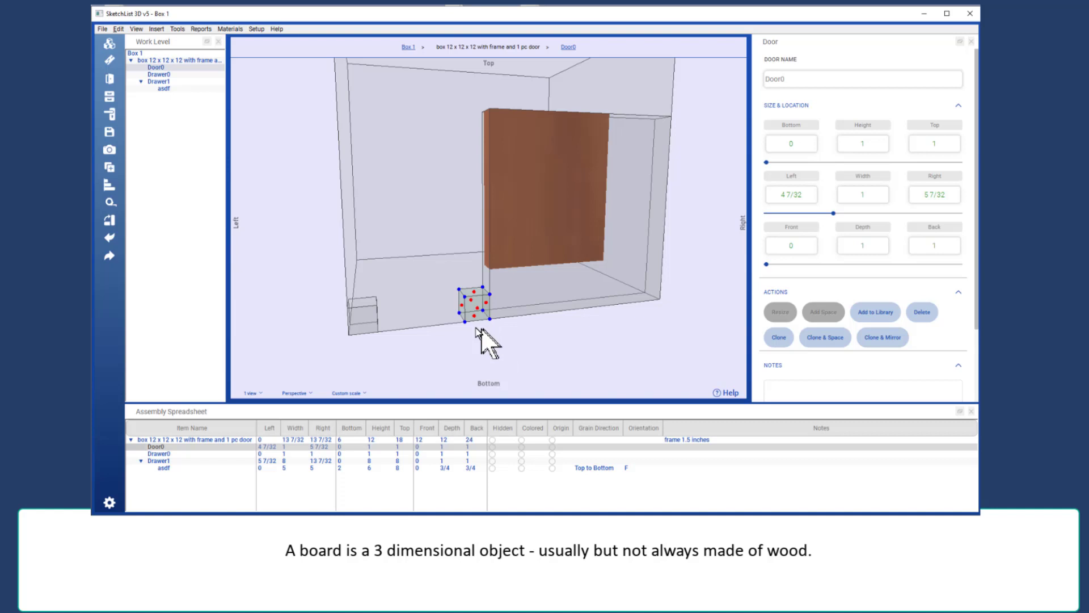
# Copy Door0's corner position onto Drawer0 so the two sit side by side
pyautogui.click(465, 321)
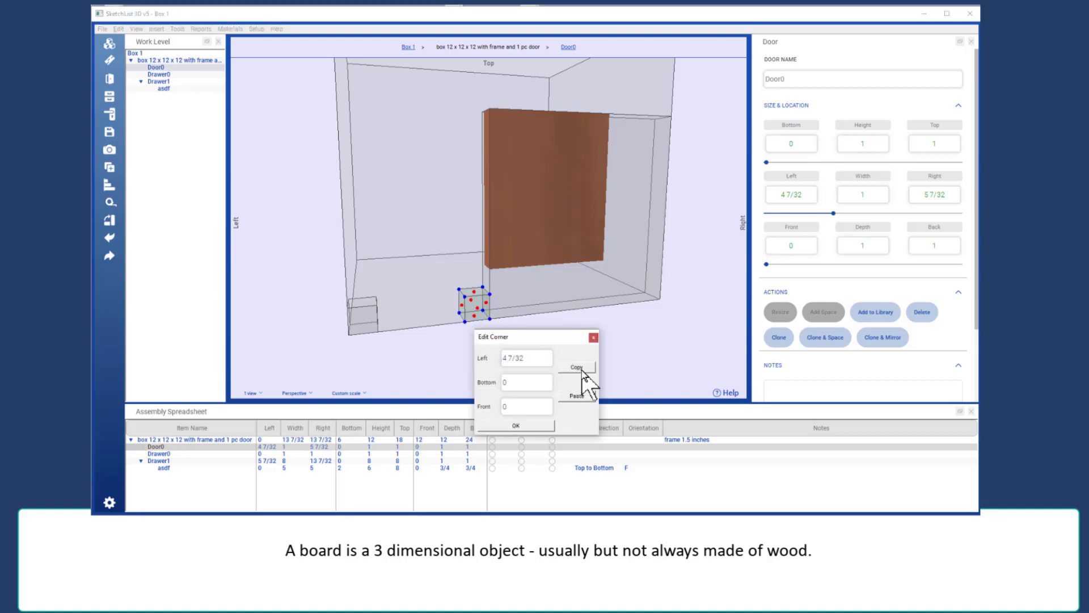
pyautogui.click(577, 368)
pyautogui.click(535, 426)
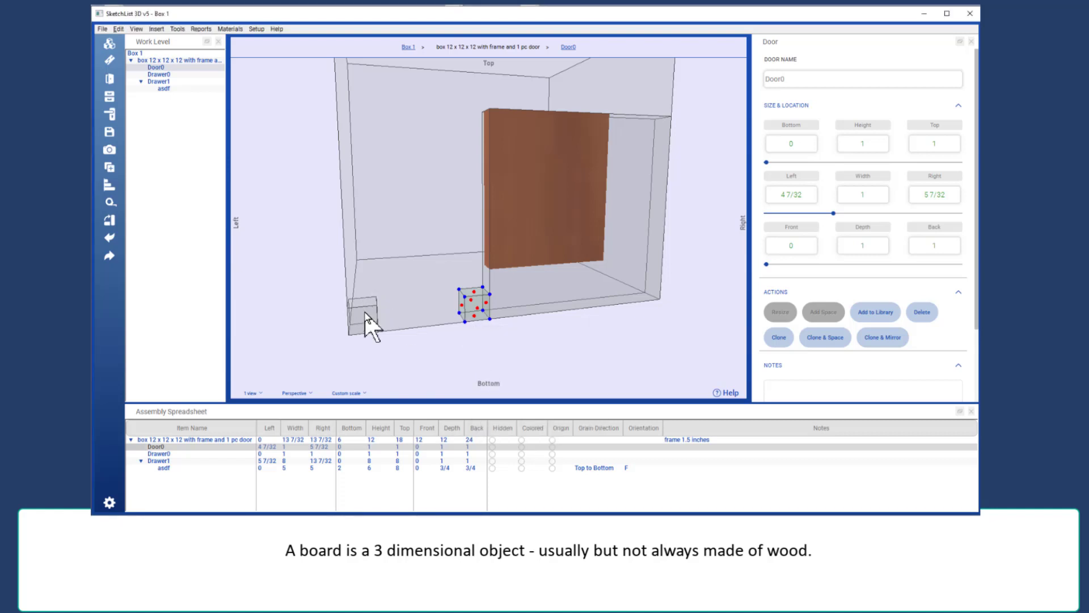
pyautogui.click(365, 315)
pyautogui.click(378, 332)
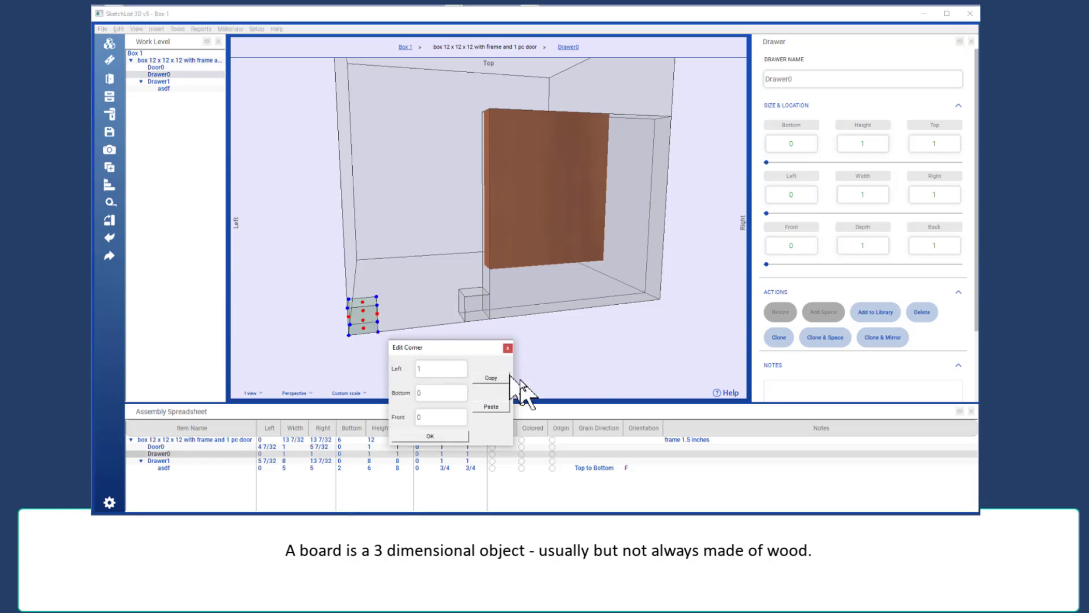
pyautogui.click(449, 436)
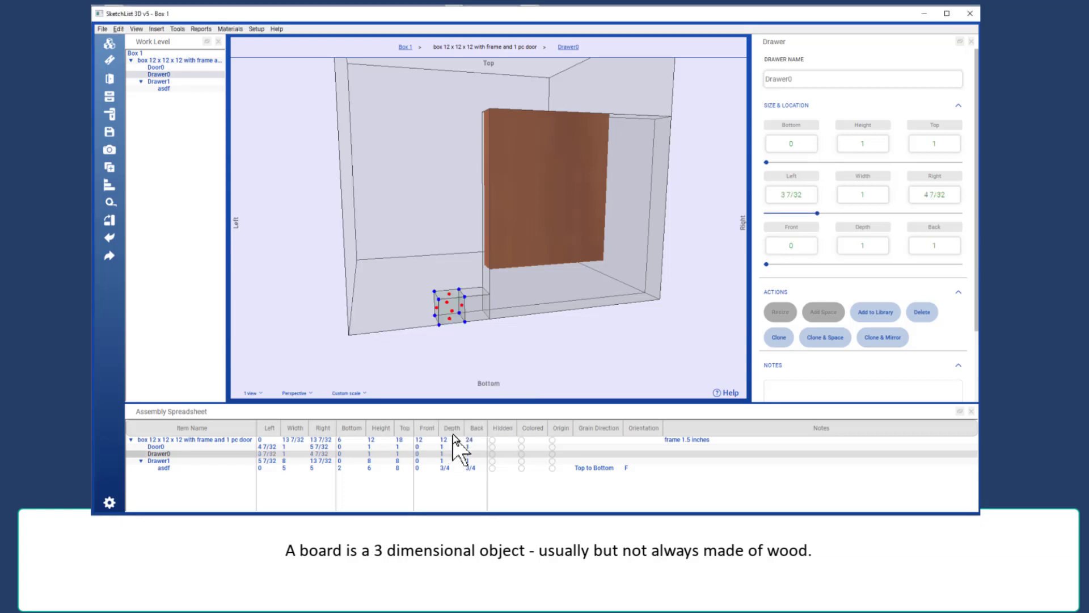
pyautogui.click(542, 301)
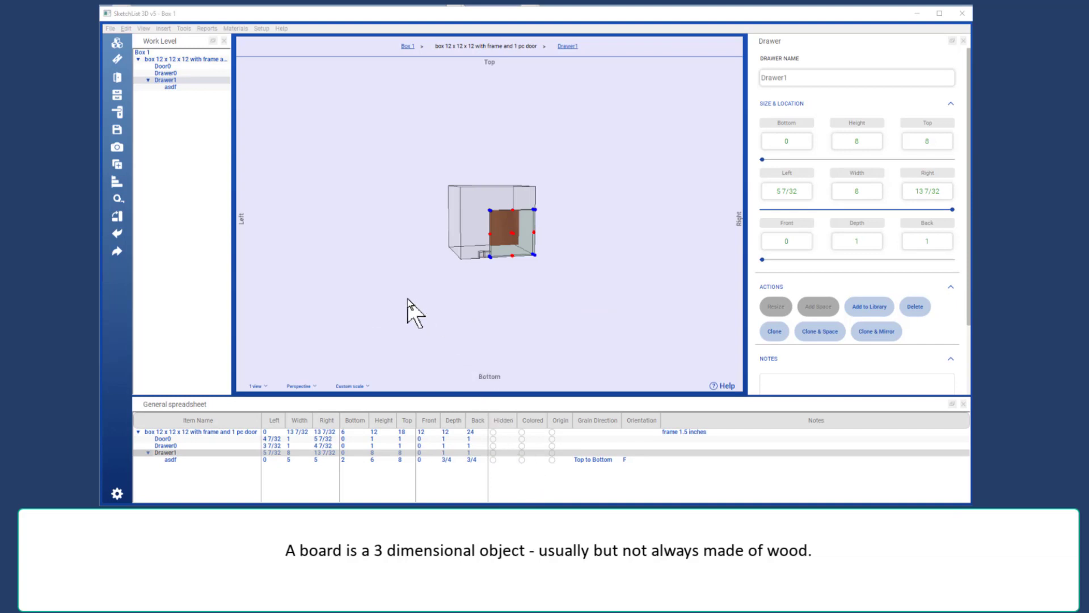
# Go up through the box assembly level to the Box 1 project level
pyautogui.click(474, 190)
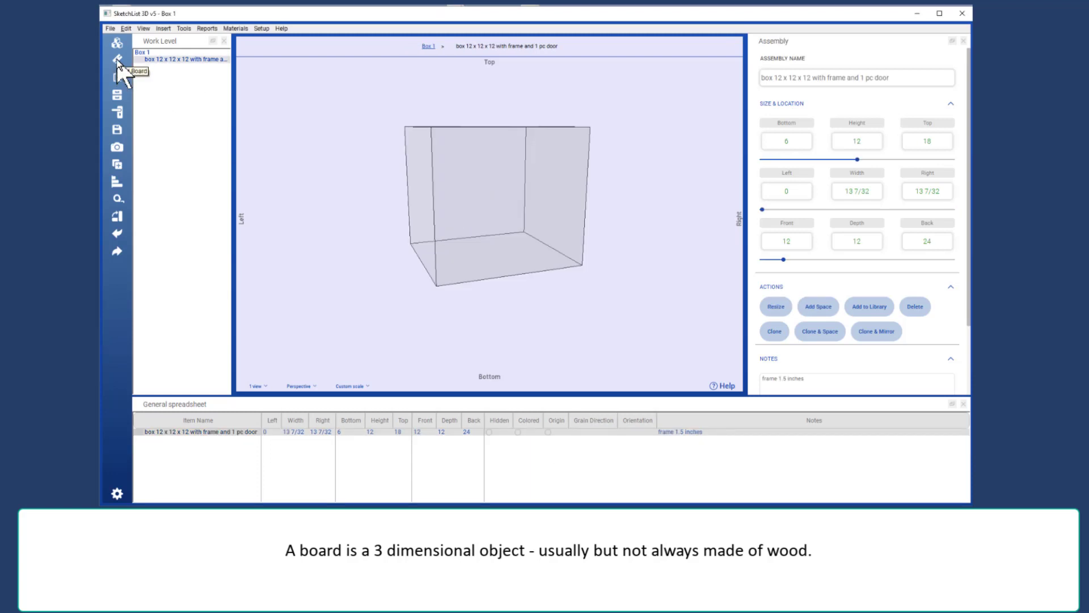
pyautogui.click(170, 53)
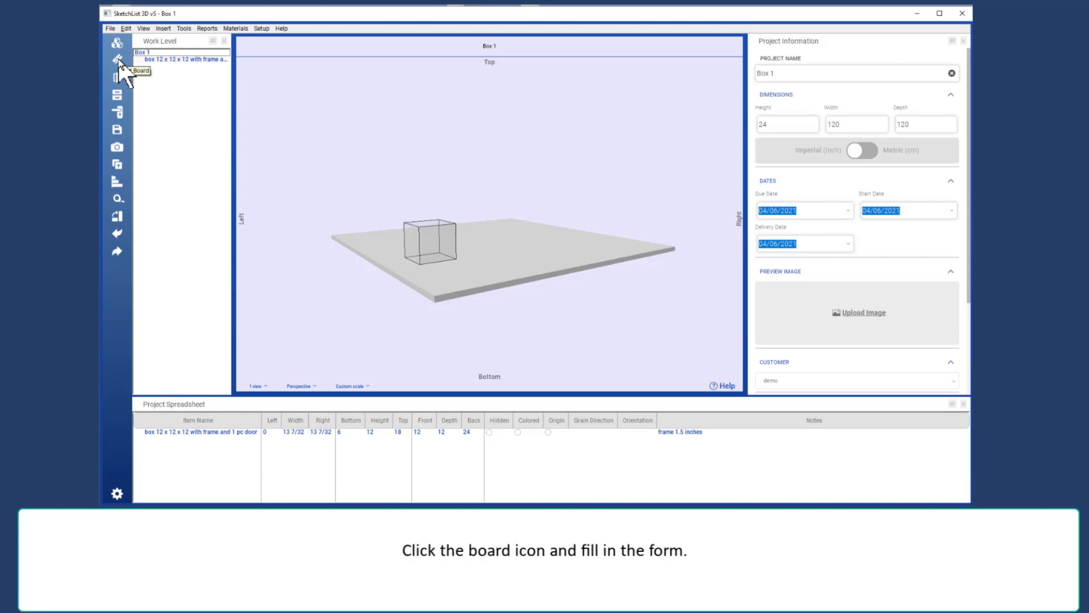
# Add a 12 x 12 x 3/4 board named 'left' in test material, grain top to bottom
pyautogui.click(118, 59)
pyautogui.click(348, 151)
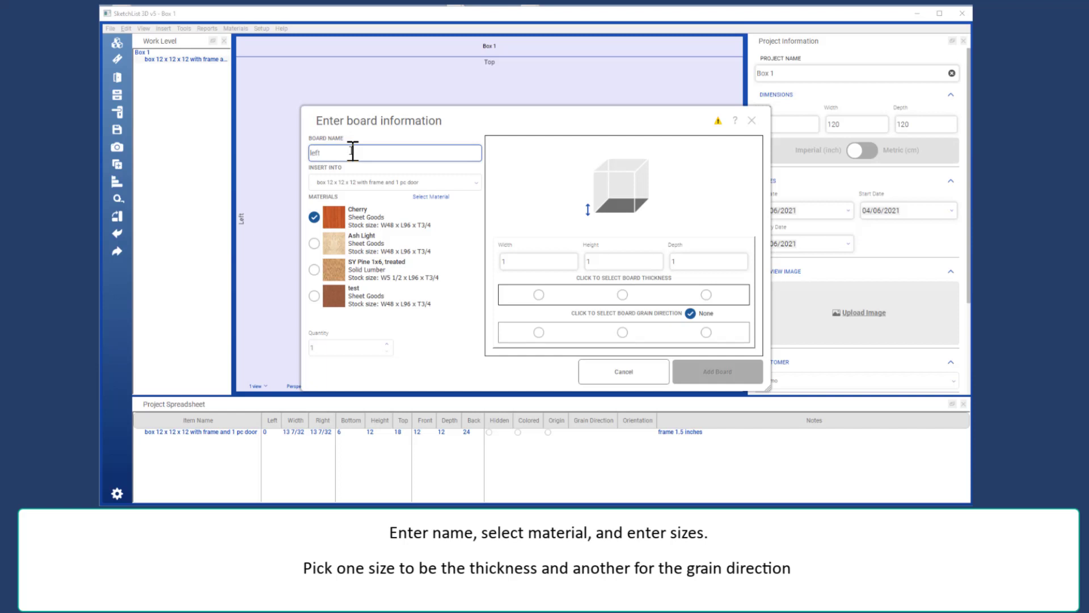
pyautogui.moveTo(478, 115); pyautogui.dragTo(514, 121)
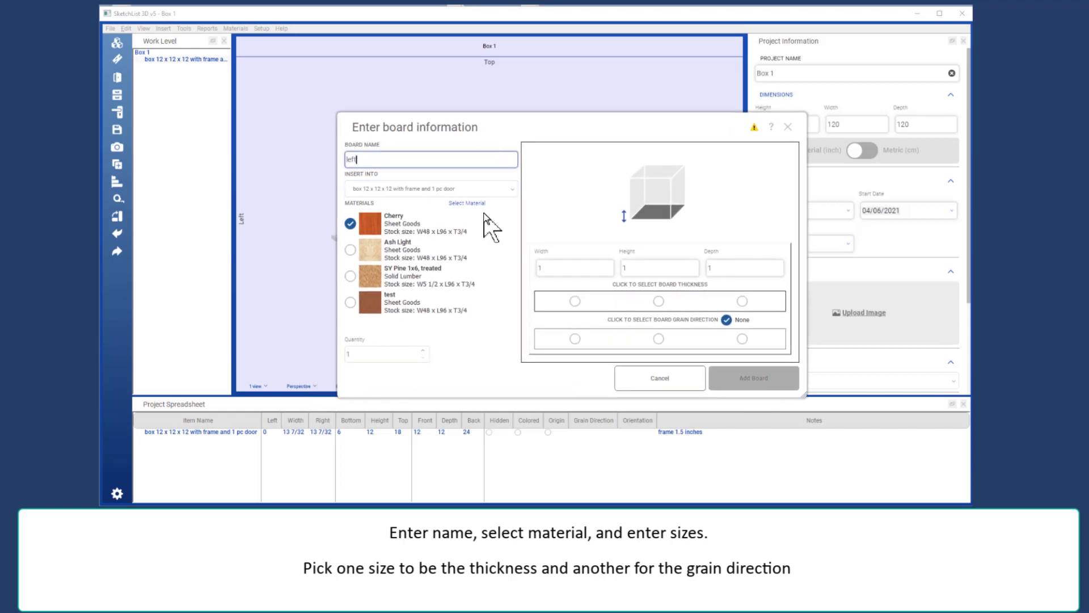
pyautogui.click(351, 302)
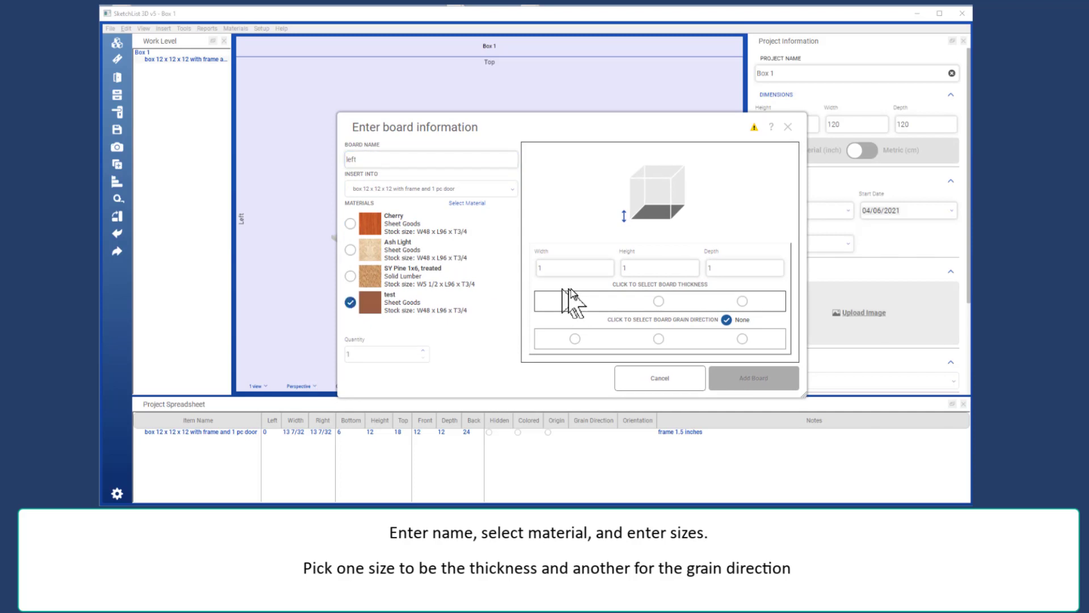
pyautogui.click(579, 271)
pyautogui.write('12')
pyautogui.click(638, 271)
pyautogui.write('12')
pyautogui.click(722, 268)
pyautogui.write('.75')
pyautogui.click(741, 301)
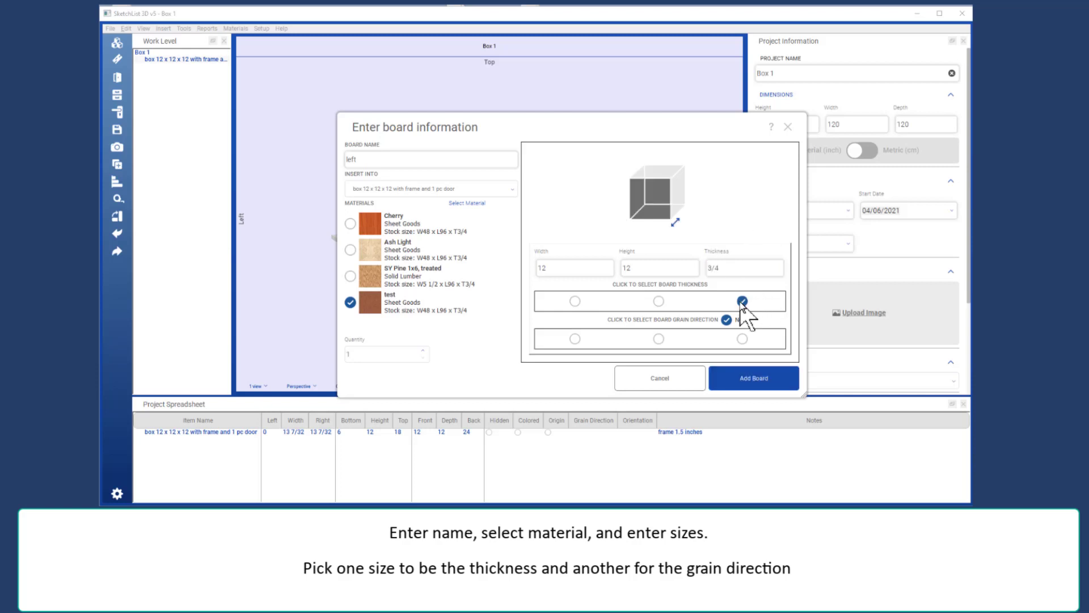
pyautogui.click(658, 339)
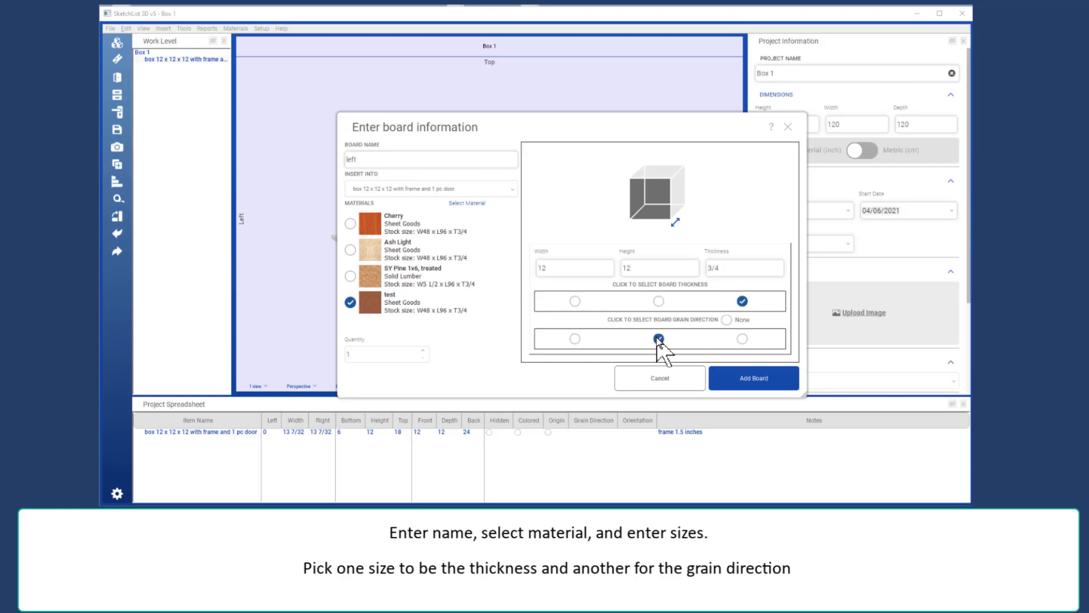
pyautogui.click(737, 379)
# Widen the left board to 12 7/16
pyautogui.scroll(5, 489, 254)
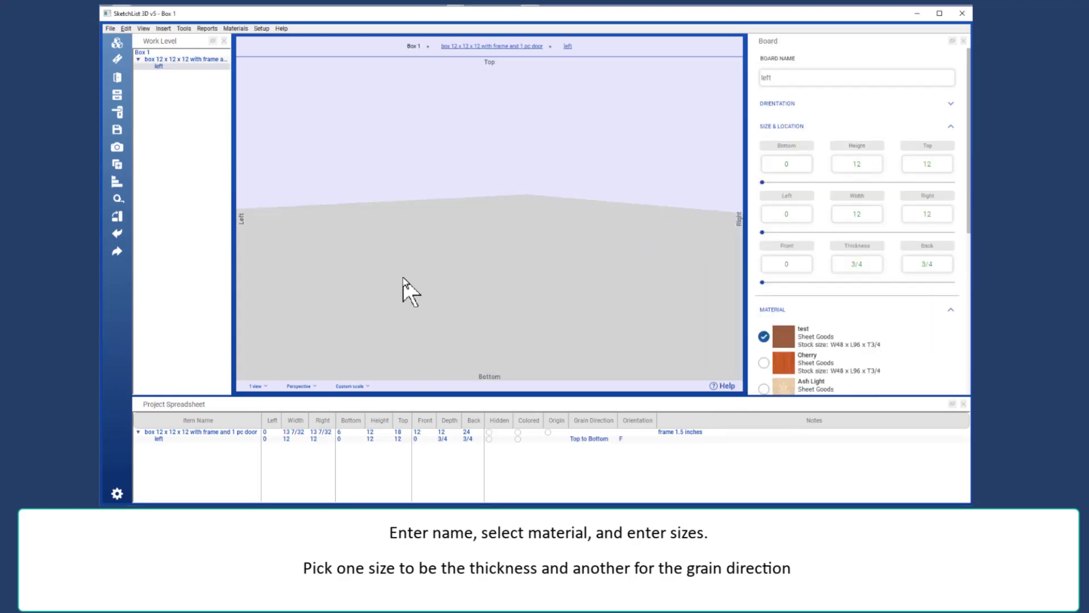
pyautogui.scroll(-5, 411, 292)
pyautogui.moveTo(401, 287); pyautogui.dragTo(381, 278)
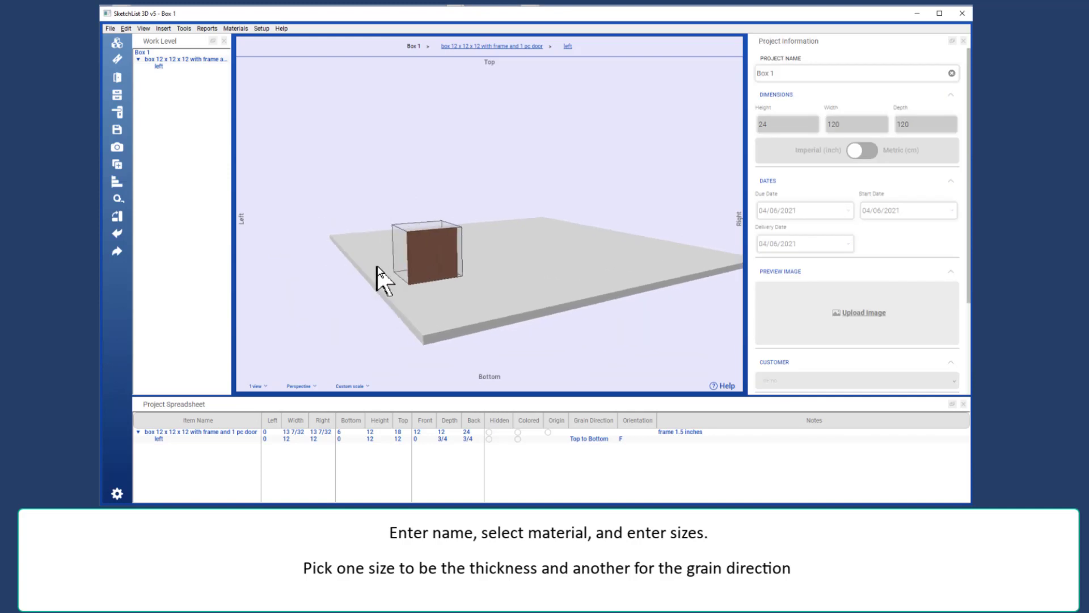
pyautogui.click(409, 231)
pyautogui.click(164, 67)
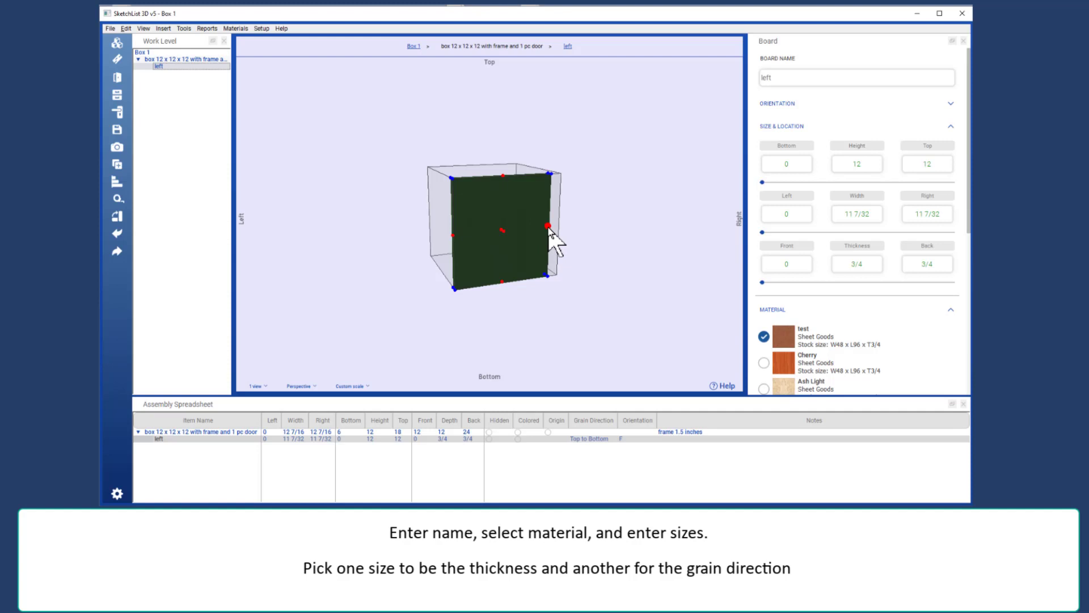
pyautogui.moveTo(549, 227)
pyautogui.mouseDown()
pyautogui.moveTo(567, 226)
pyautogui.moveTo(540, 244)
pyautogui.mouseUp()
# Push the left board to the back, spanning front 11 1/4 to 12, and start a new board
pyautogui.click(507, 230)
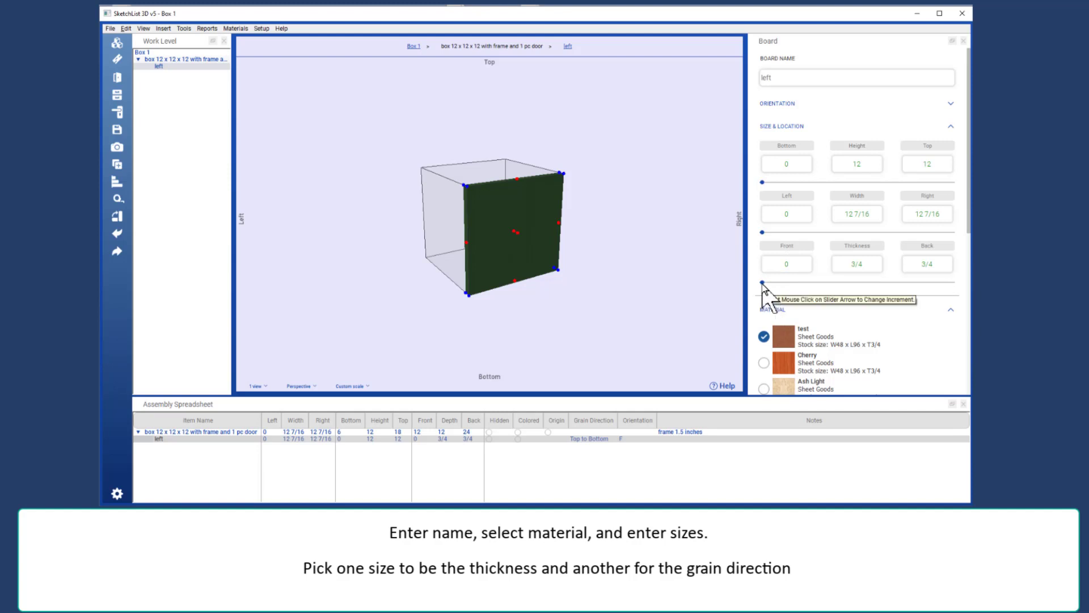
pyautogui.moveTo(762, 282); pyautogui.dragTo(958, 283)
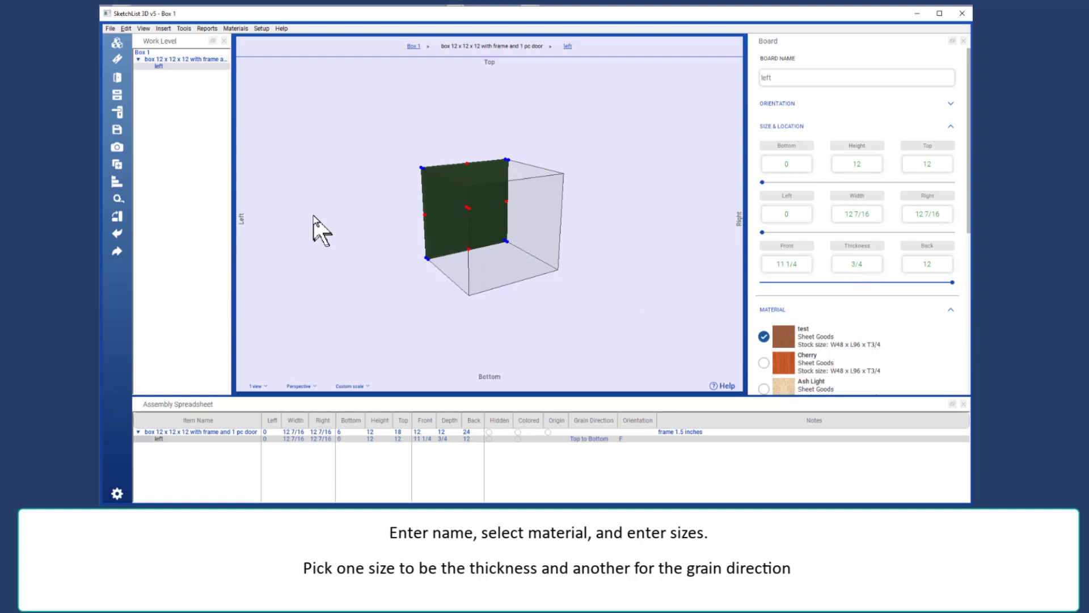
pyautogui.click(116, 59)
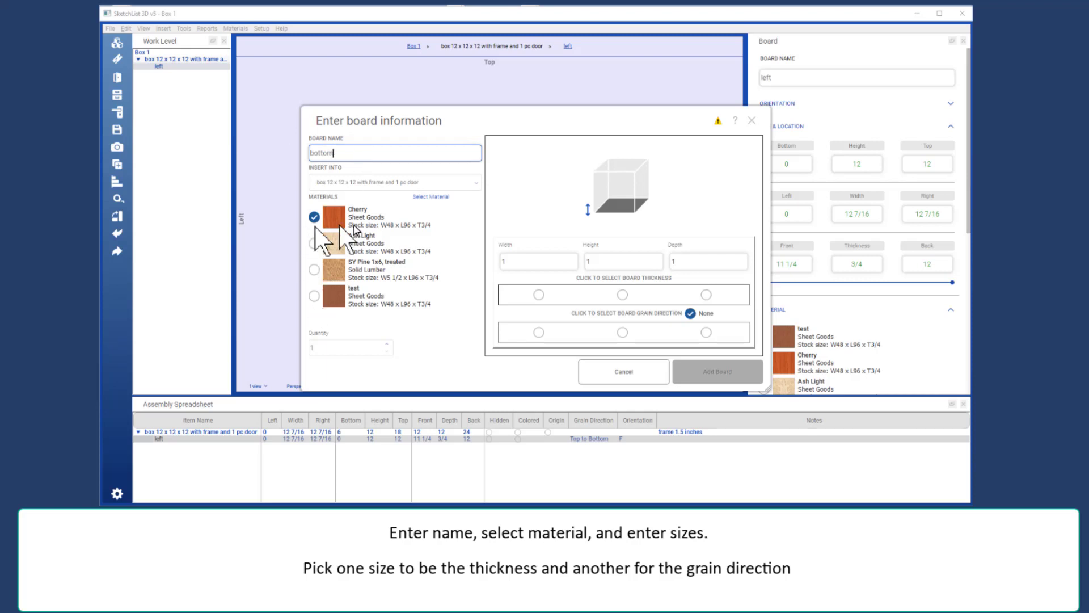
# Enter the cherry bottom board as 12 wide, 3/4 thick, 12 deep, grain left to right
pyautogui.click(536, 260)
pyautogui.click(536, 259)
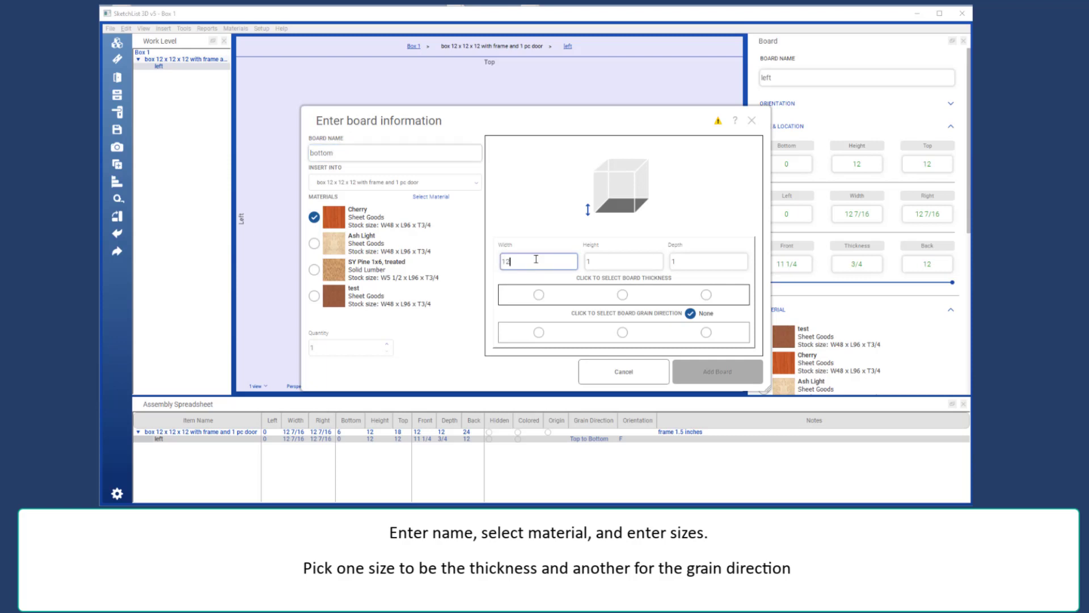
pyautogui.write('12')
pyautogui.click(601, 262)
pyautogui.press('BackSpace')
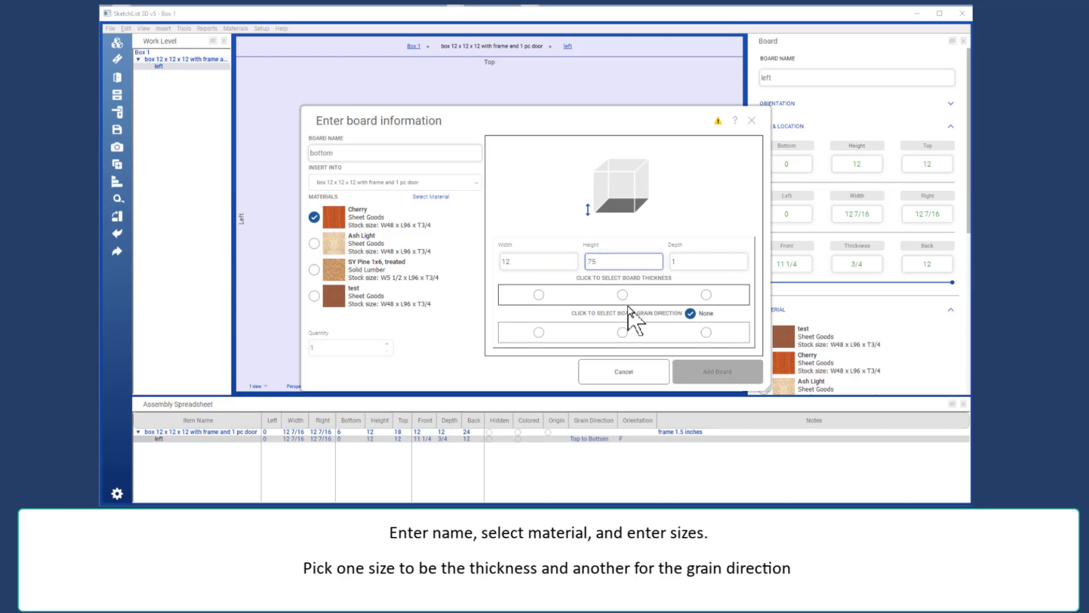
pyautogui.click(622, 295)
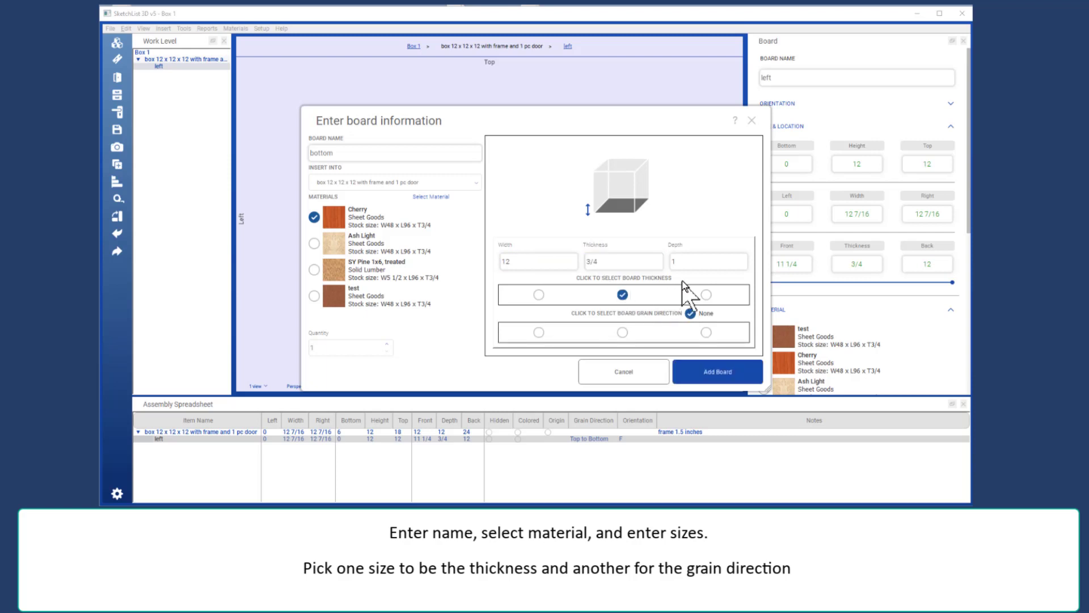
pyautogui.click(696, 261)
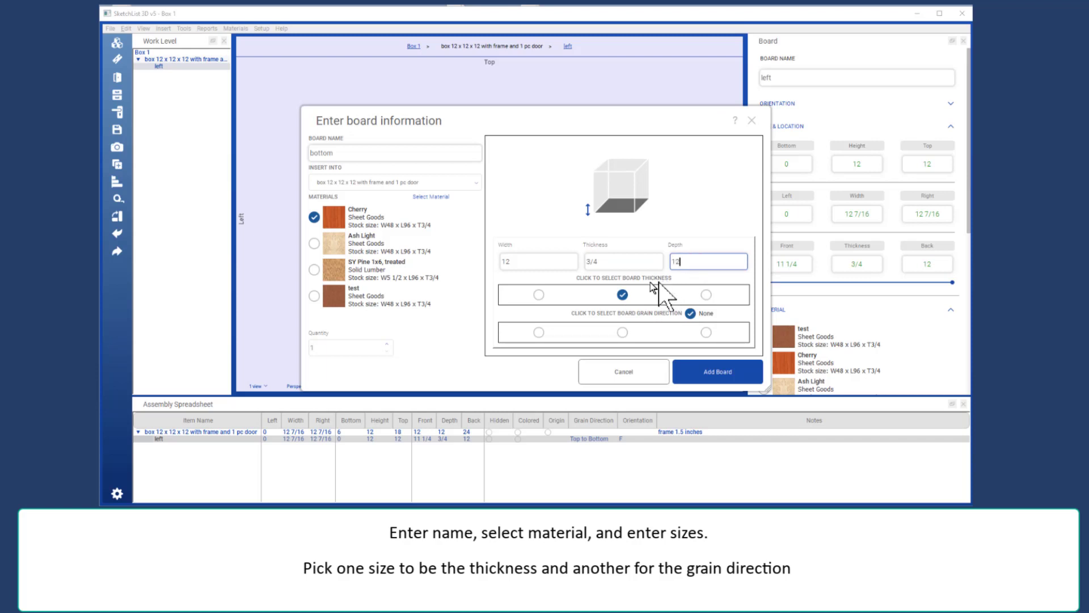
pyautogui.click(539, 333)
# Add the bottom board to the box and orbit the view to inspect it
pyautogui.click(708, 372)
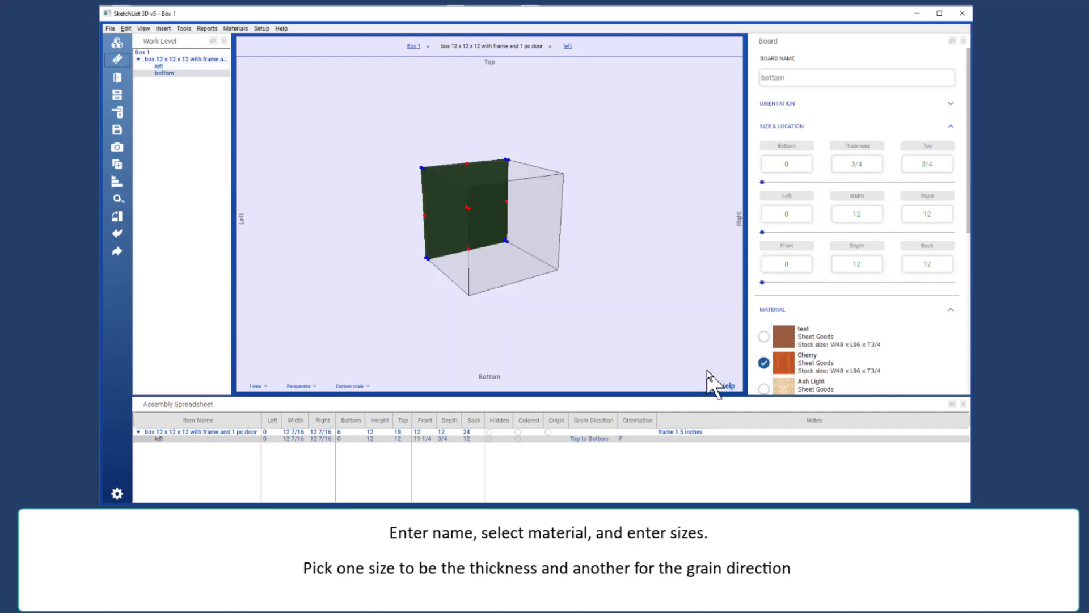
pyautogui.moveTo(503, 279); pyautogui.dragTo(477, 272)
pyautogui.click(478, 282)
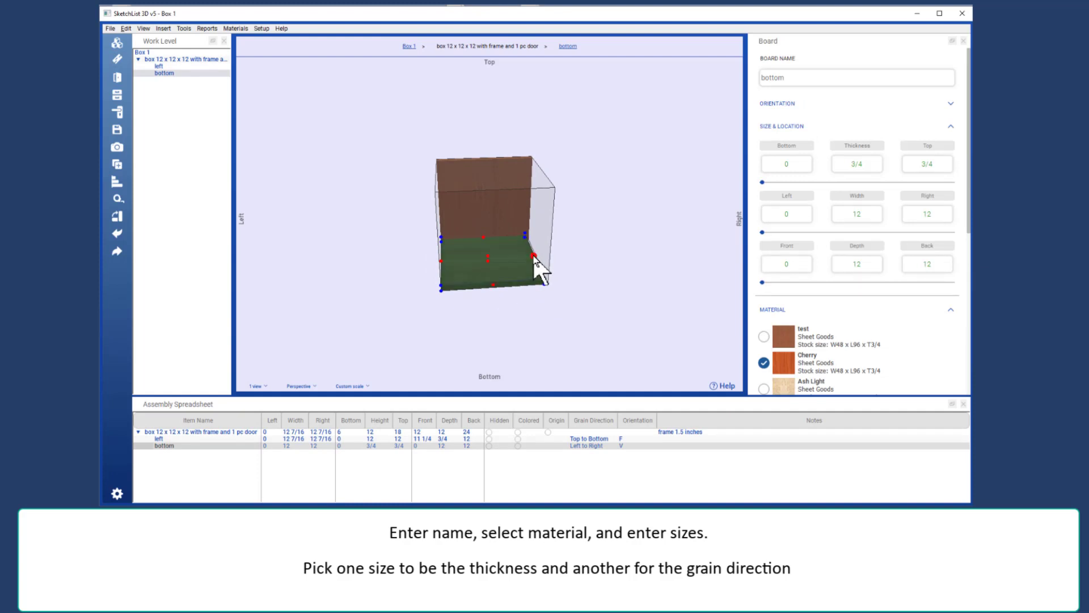
pyautogui.moveTo(523, 260)
pyautogui.mouseDown()
pyautogui.moveTo(547, 267)
pyautogui.moveTo(485, 245)
pyautogui.moveTo(540, 263)
pyautogui.moveTo(533, 250)
pyautogui.mouseUp()
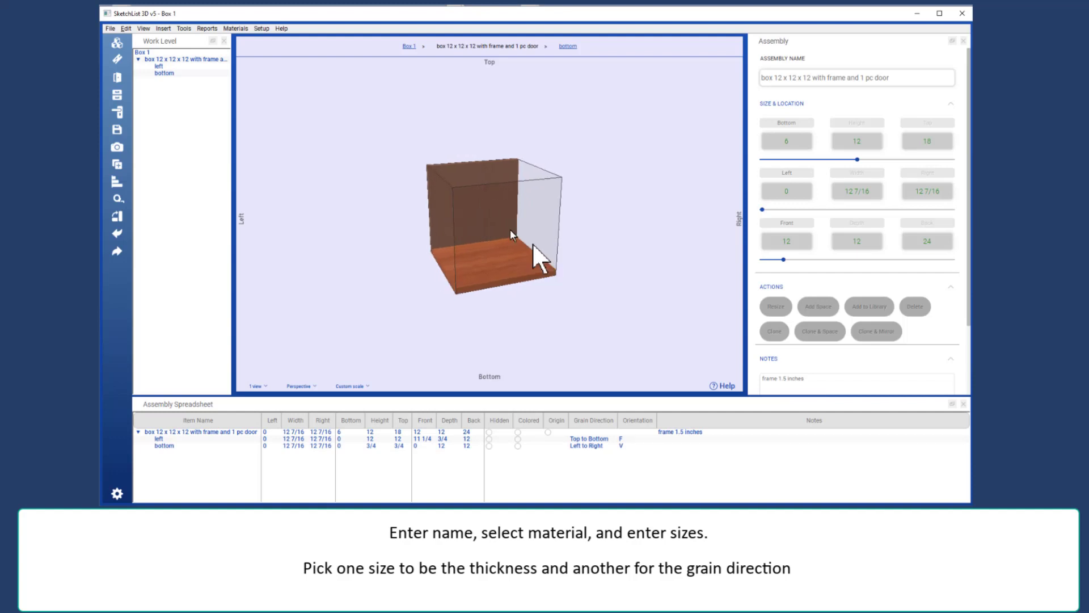
# Add a 3/4 x 12 x 12 board named 'side' in test material, grain top to bottom
pyautogui.click(118, 59)
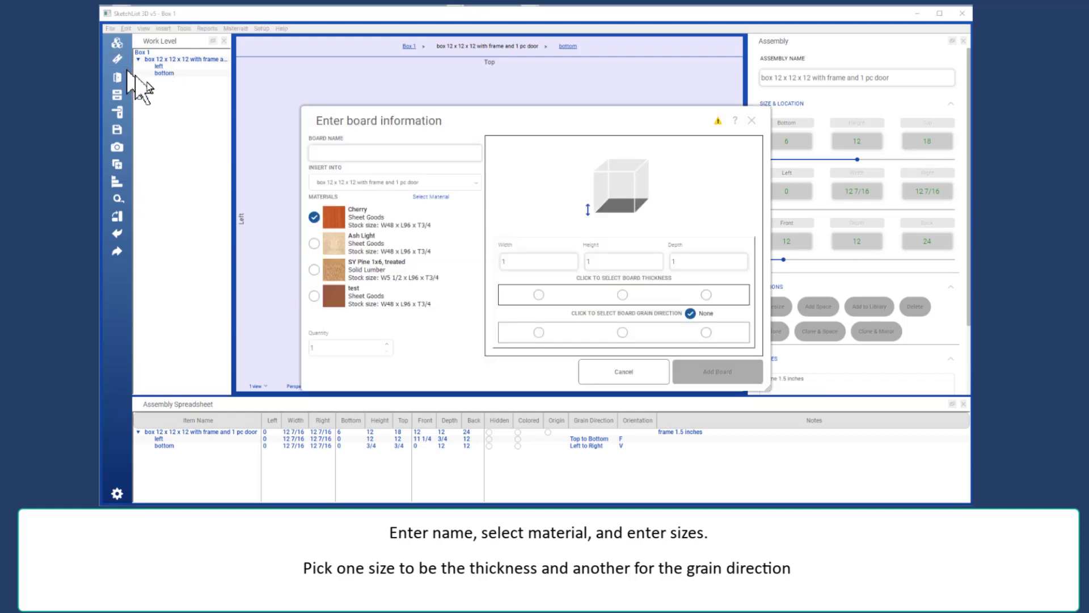
pyautogui.click(363, 152)
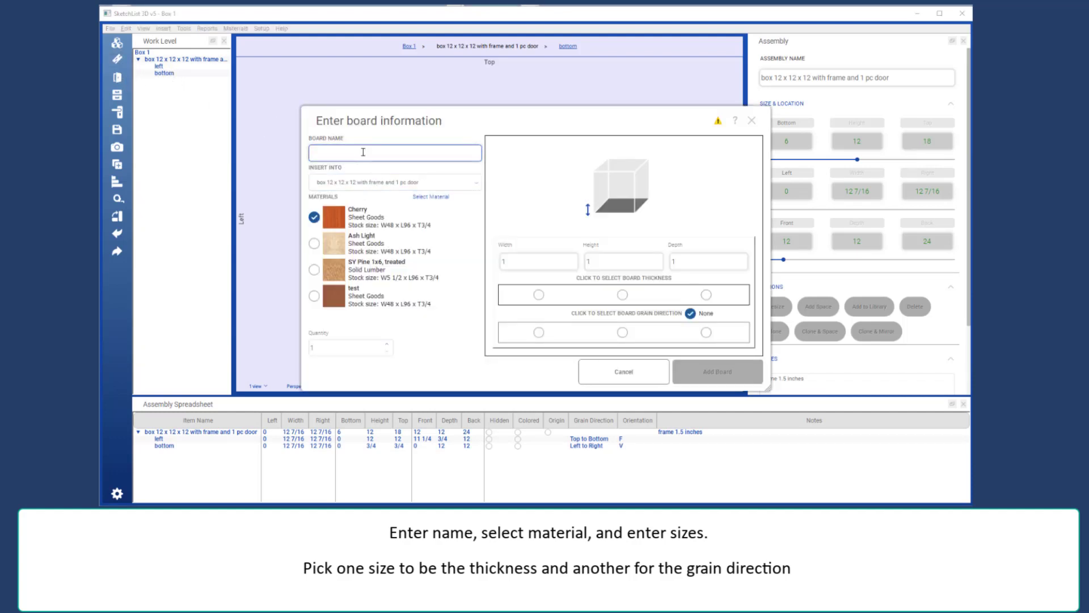
pyautogui.write('side')
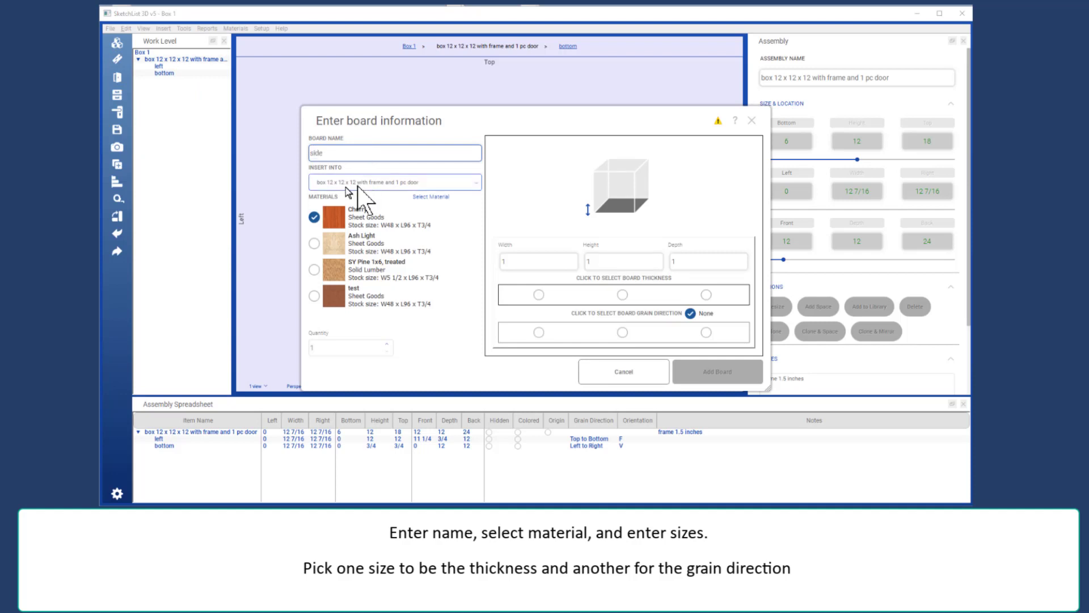
pyautogui.click(315, 296)
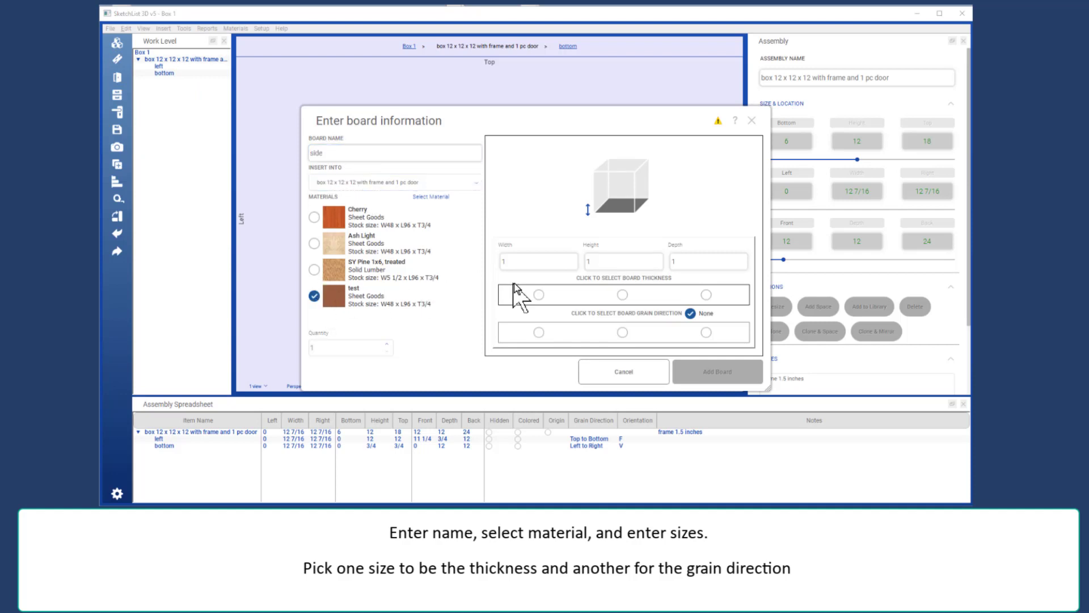
pyautogui.click(527, 264)
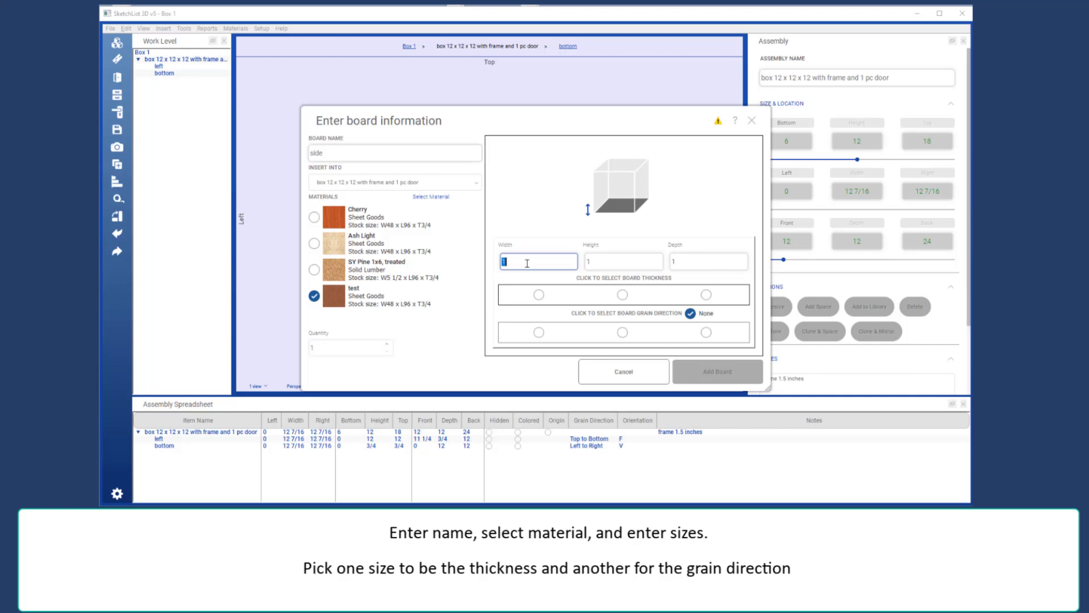
pyautogui.write('.75')
pyautogui.click(539, 294)
pyautogui.click(615, 264)
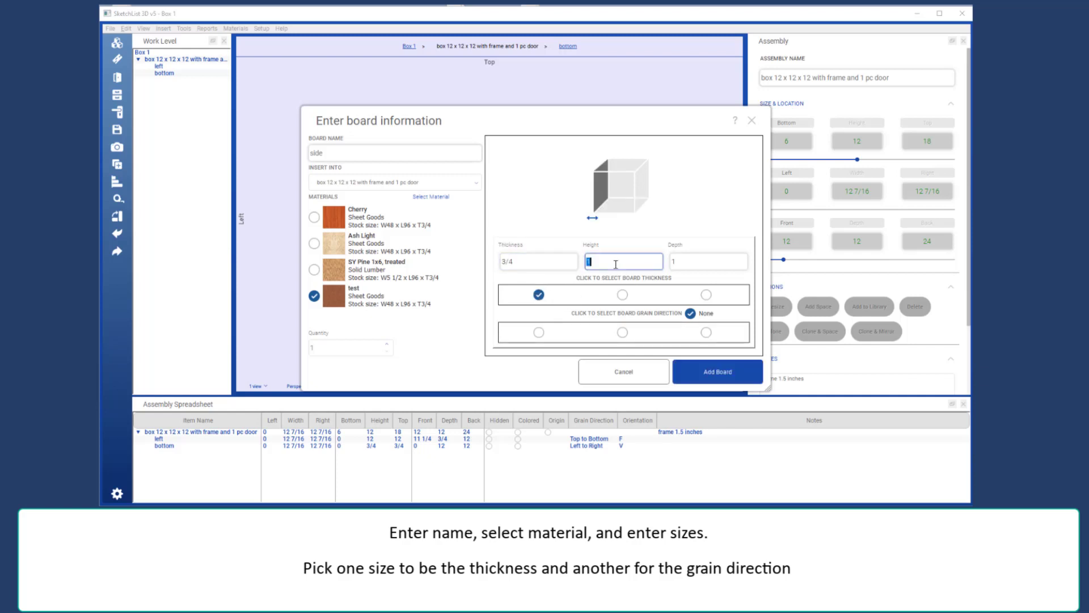
pyautogui.write('12')
pyautogui.click(691, 260)
pyautogui.write('12')
pyautogui.click(622, 331)
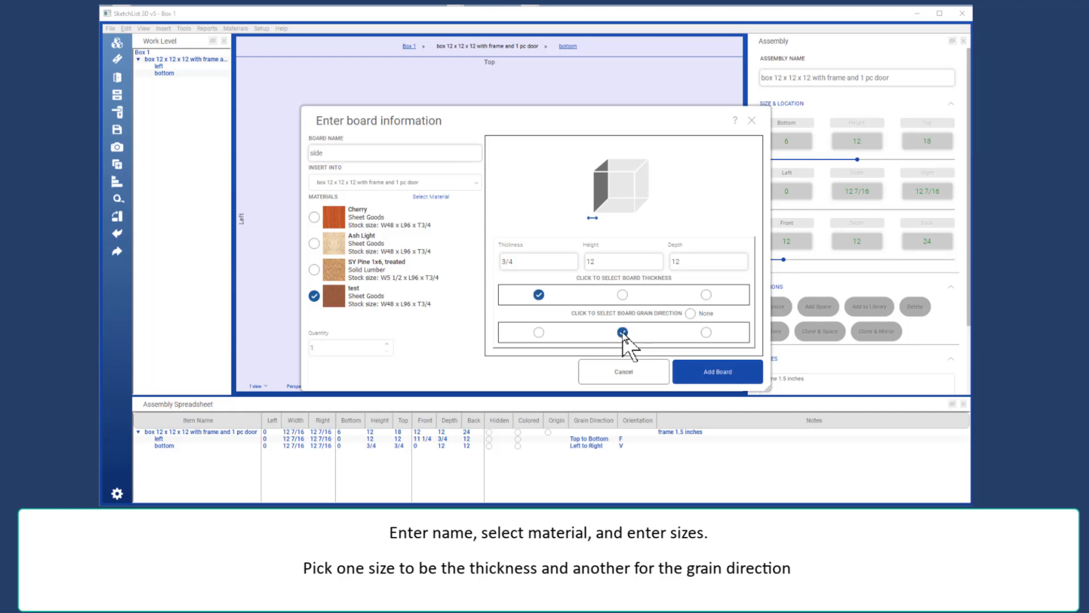
pyautogui.click(749, 374)
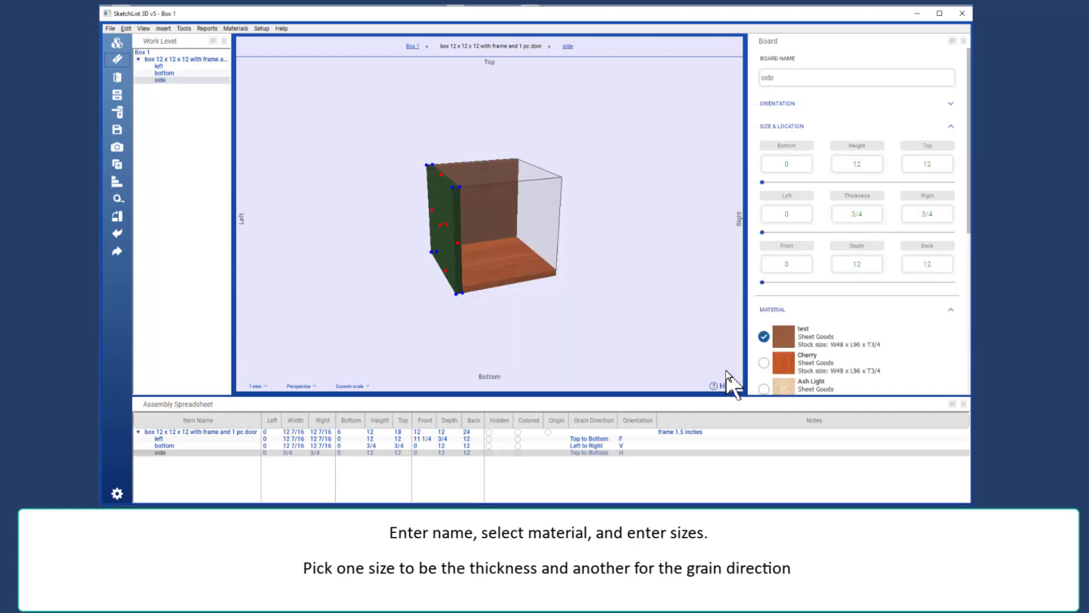
# Trim the bottom board to span left 3/4 to 12 7/16 and front 0 to 11 1/4
pyautogui.click(451, 248)
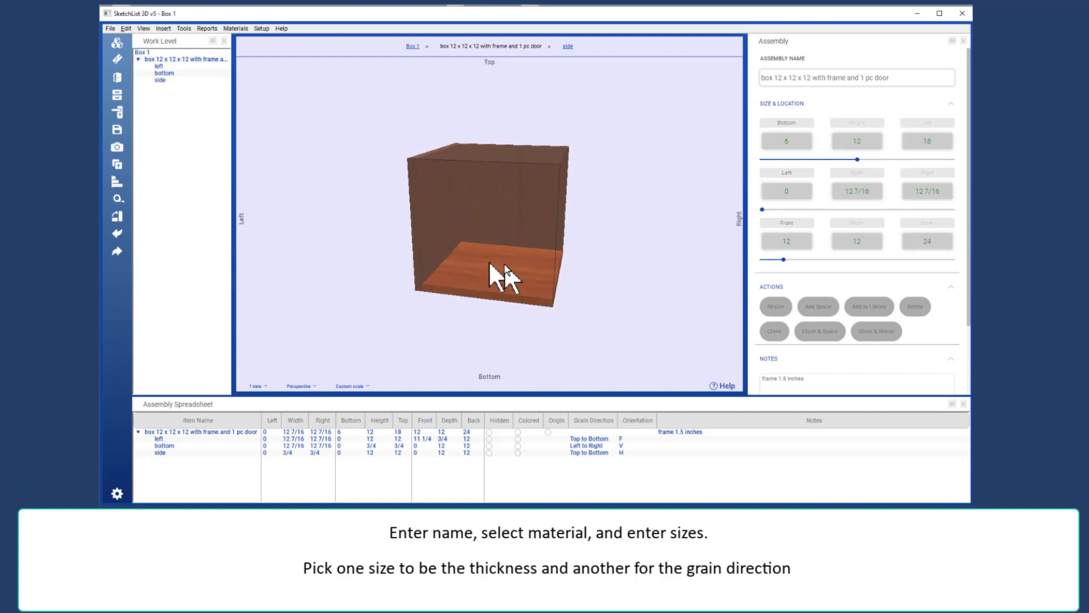
pyautogui.click(499, 275)
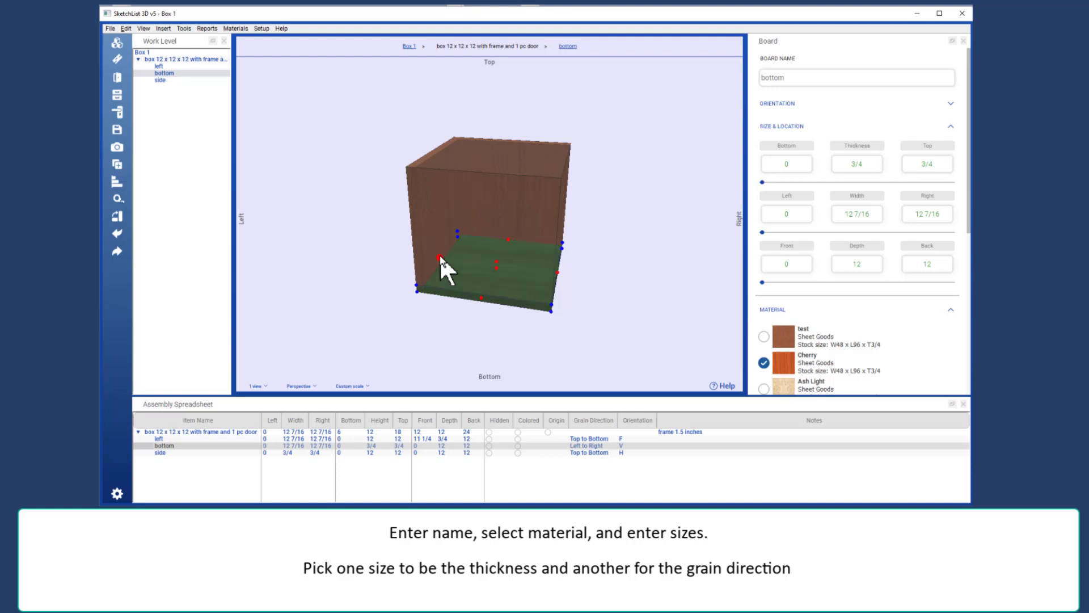
pyautogui.moveTo(440, 256)
pyautogui.mouseDown()
pyautogui.moveTo(464, 261)
pyautogui.moveTo(448, 257)
pyautogui.mouseUp()
pyautogui.click(539, 195)
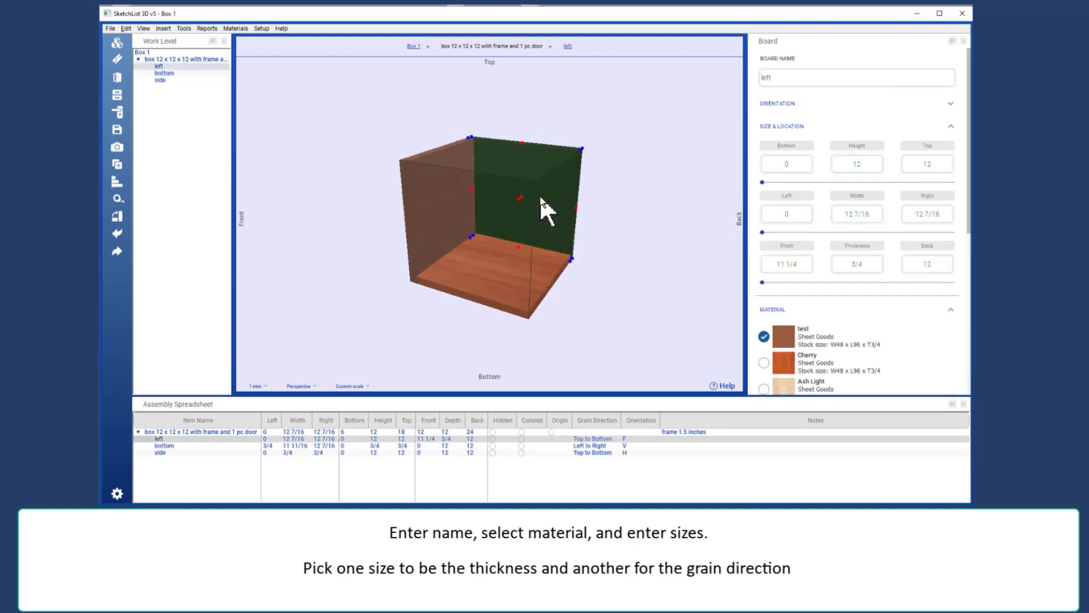
pyautogui.click(513, 250)
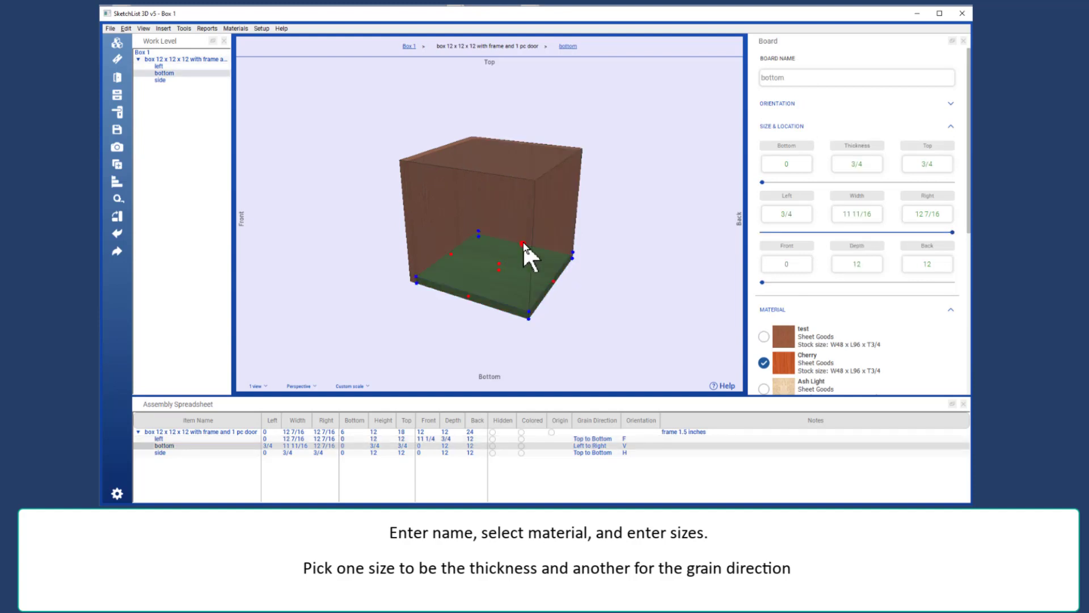
pyautogui.moveTo(523, 242)
pyautogui.mouseDown()
pyautogui.moveTo(515, 257)
pyautogui.moveTo(519, 245)
pyautogui.mouseUp()
pyautogui.click(519, 245)
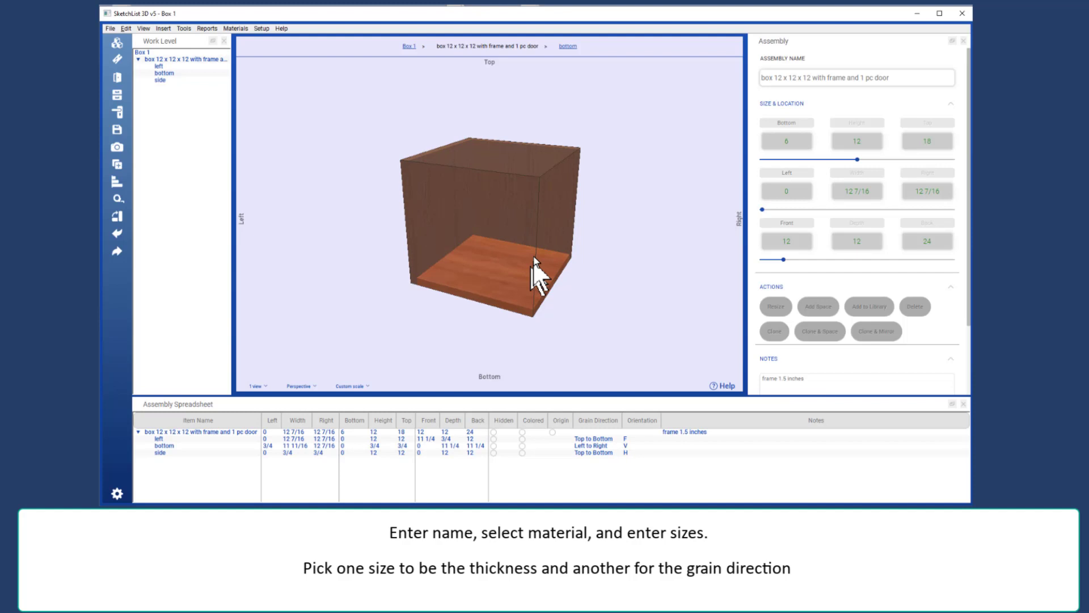
pyautogui.moveTo(538, 290); pyautogui.dragTo(520, 251, button='middle')
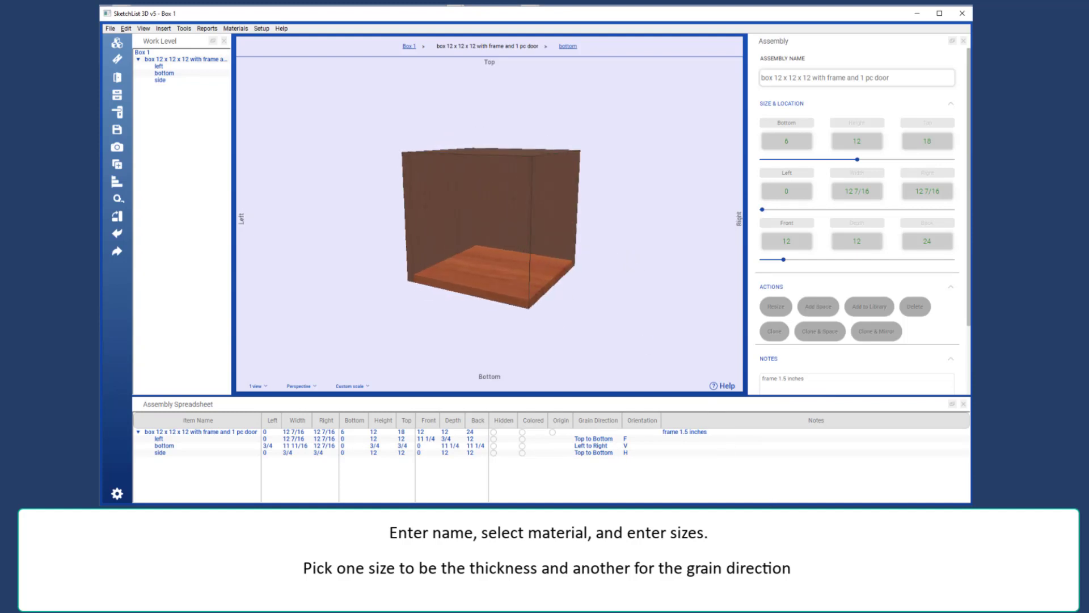